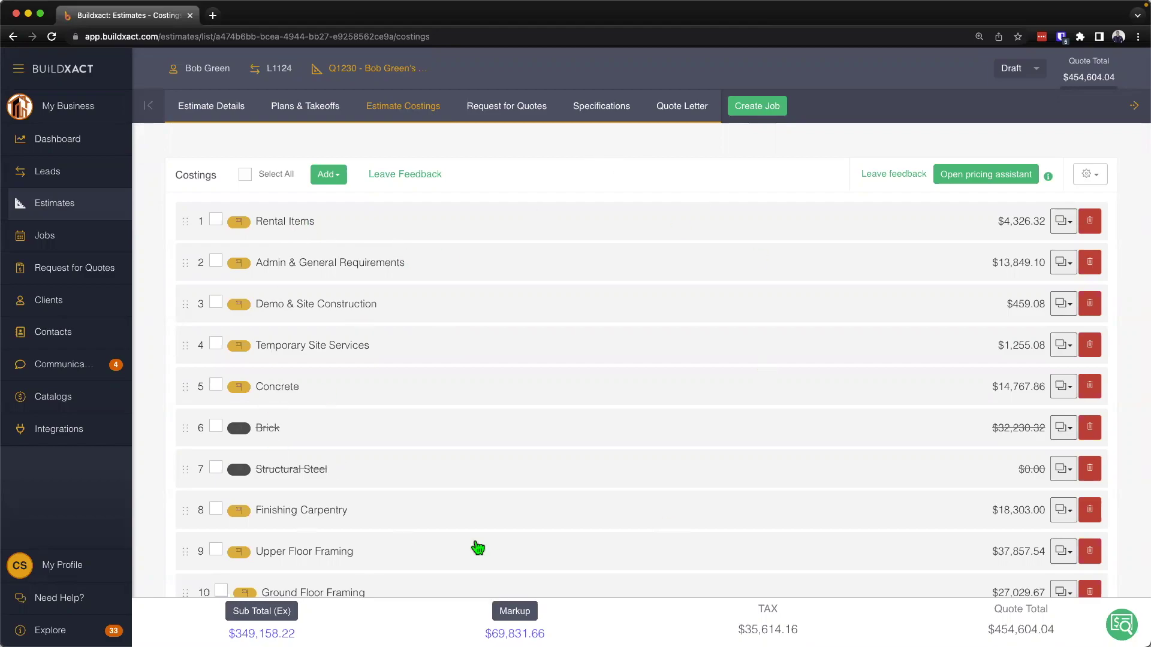
# - Collapse the Rental Items group so the costings list shows only category totals ($454,604.04 quote)
pyautogui.click(506, 224)
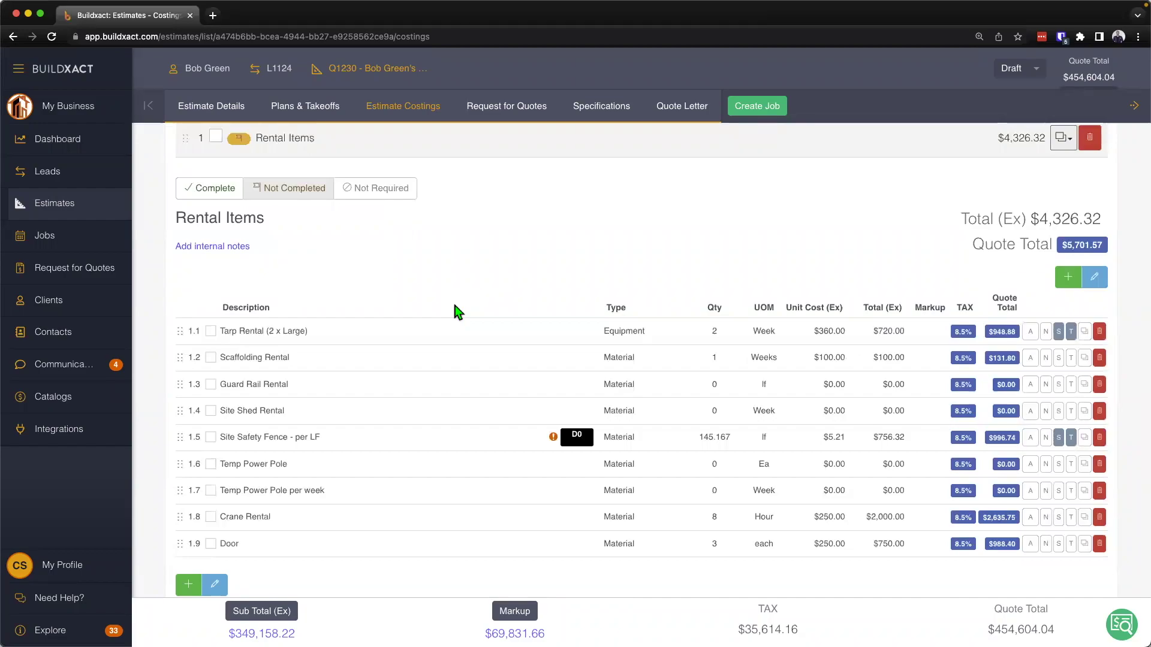
pyautogui.scroll(2, 465, 282)
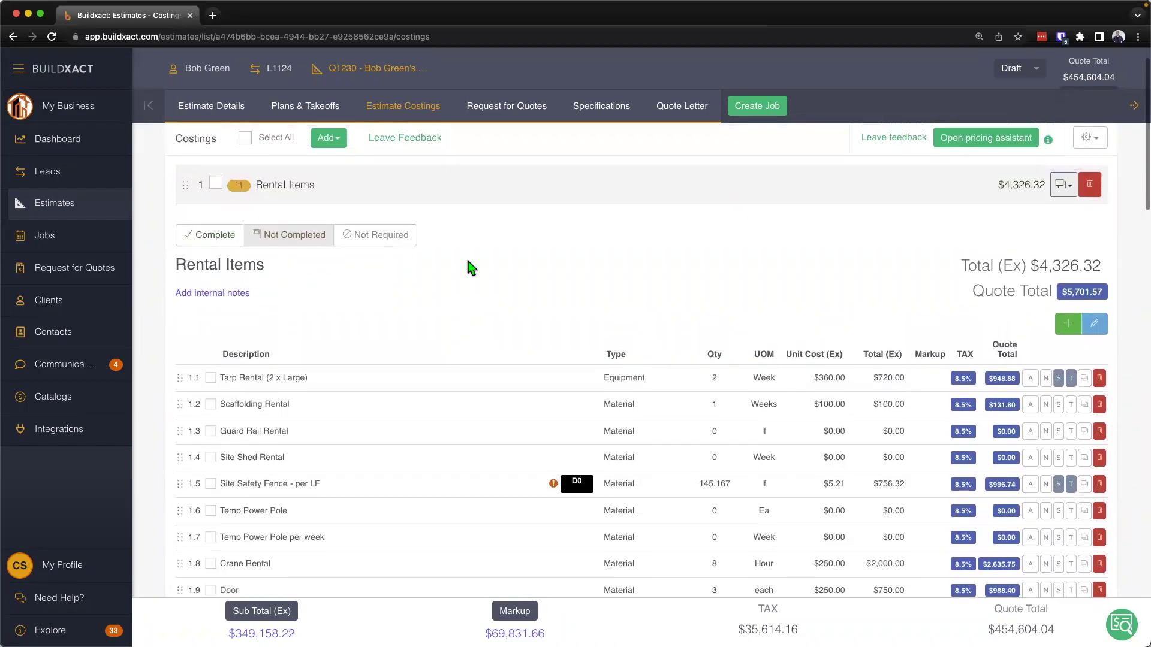
pyautogui.click(435, 183)
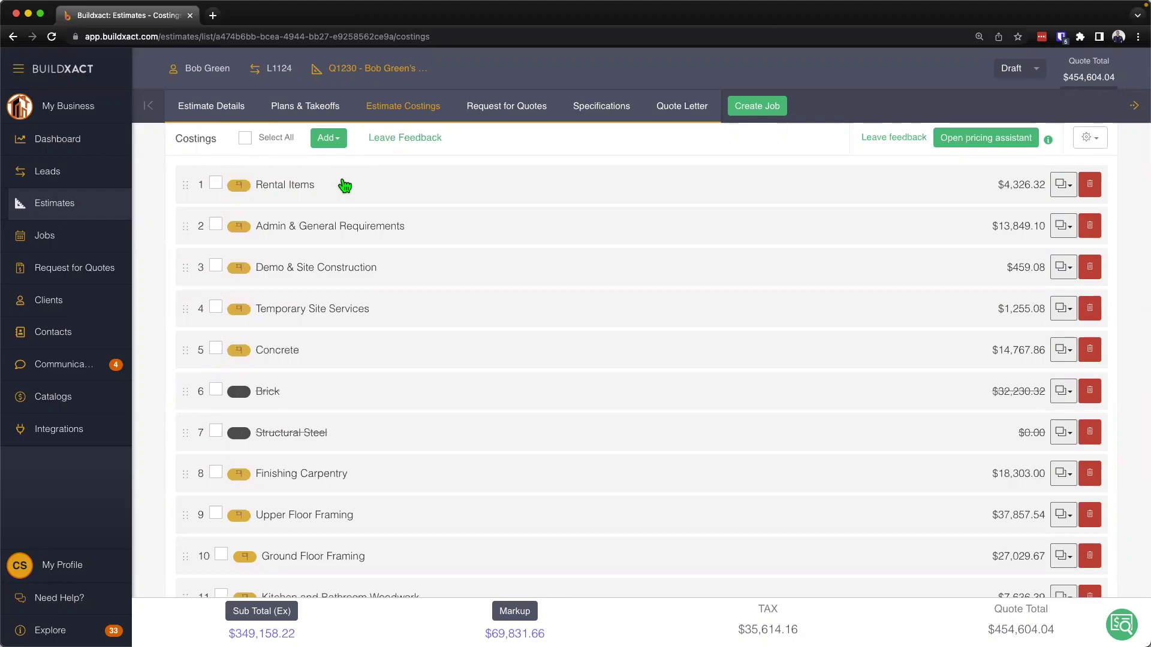
pyautogui.scroll(1, 342, 181)
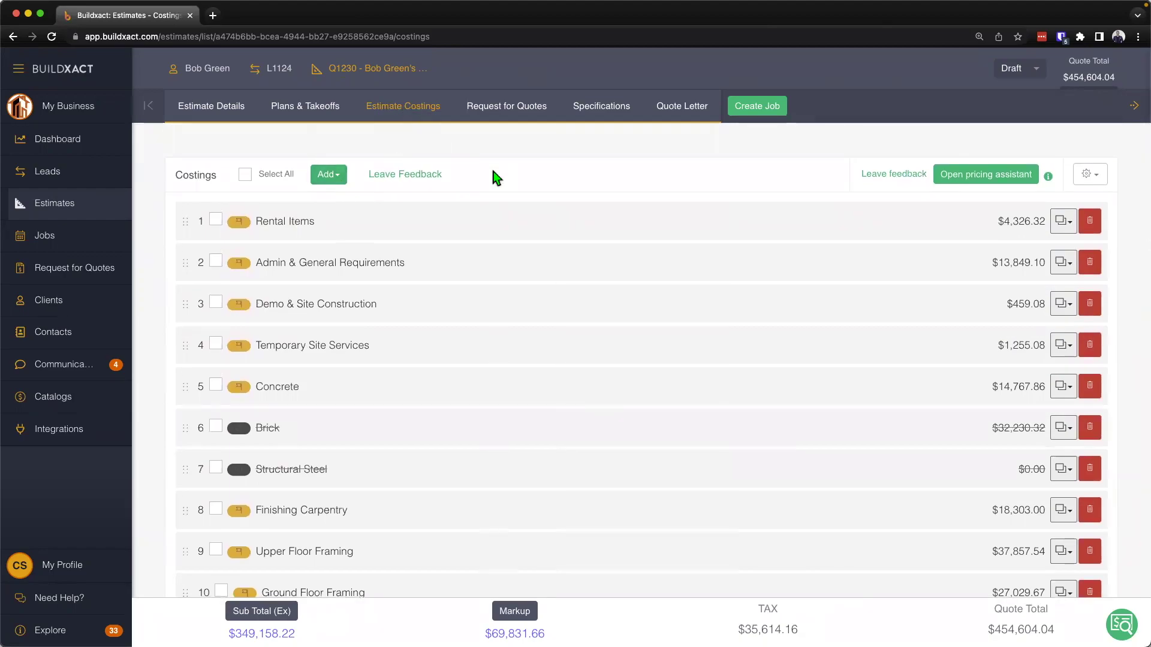
# - Check the Add and Copy menus without choosing anything, then expand Rental Items to lines 1.1–1.9
pyautogui.click(342, 179)
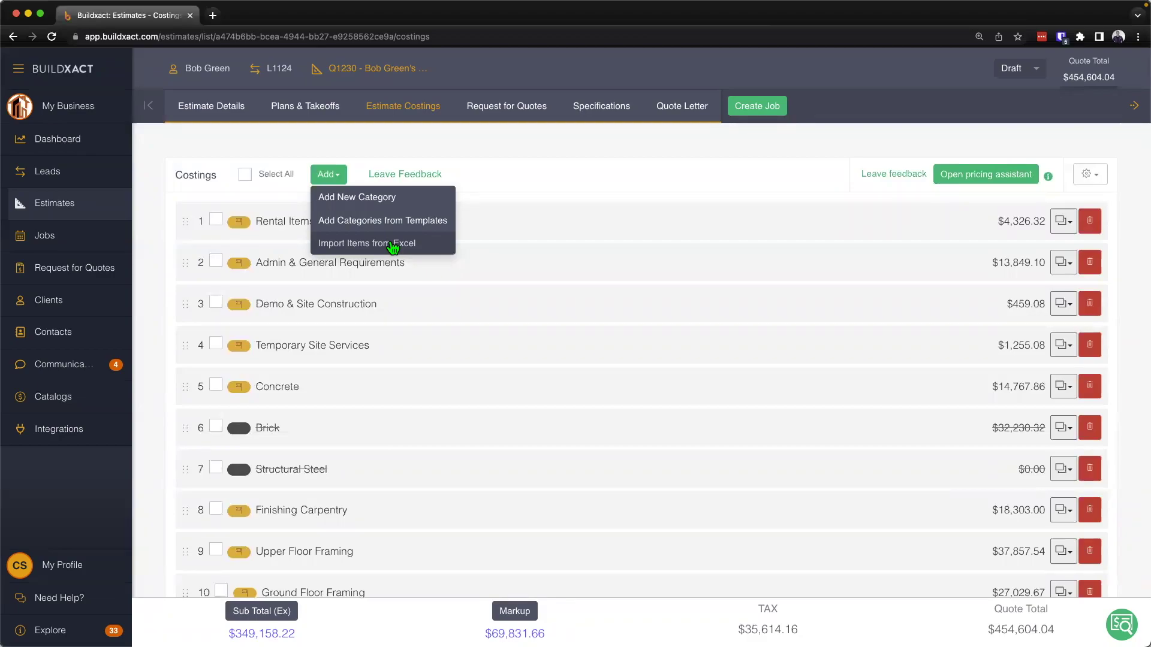
pyautogui.click(632, 175)
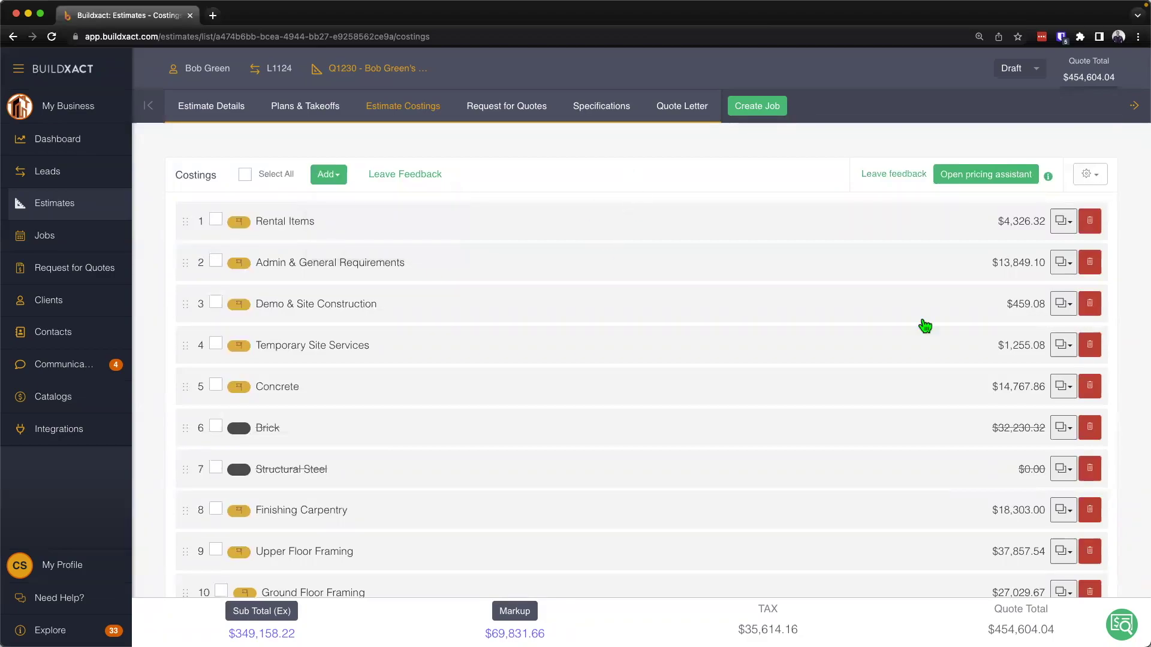
pyautogui.click(1064, 227)
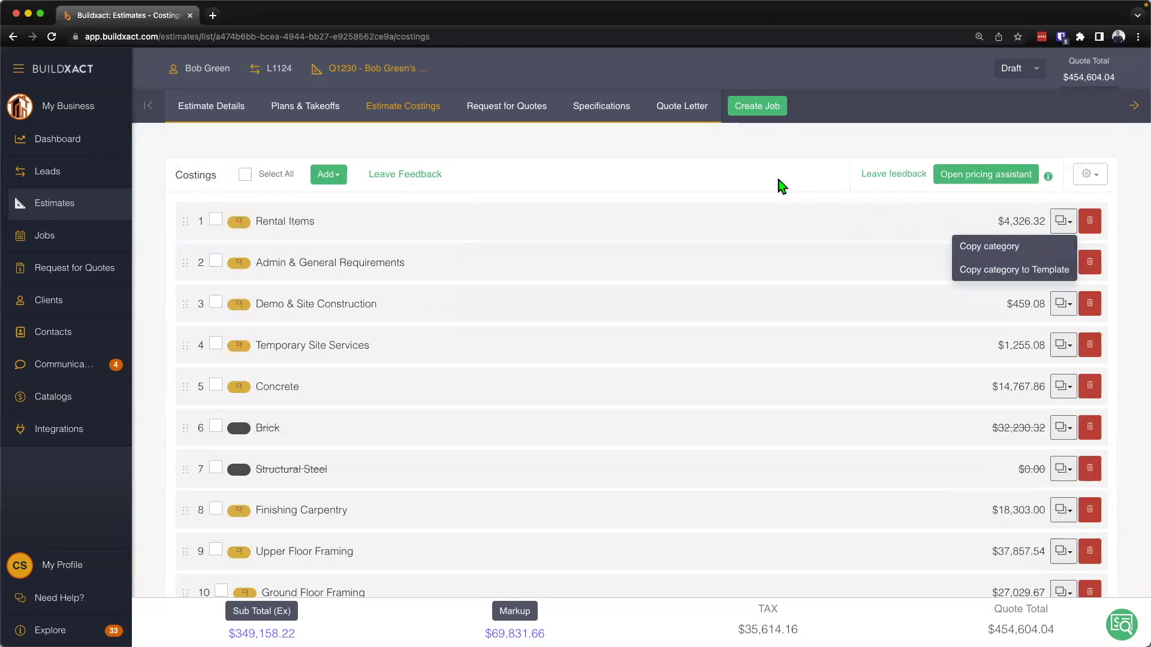
pyautogui.click(752, 187)
pyautogui.click(703, 231)
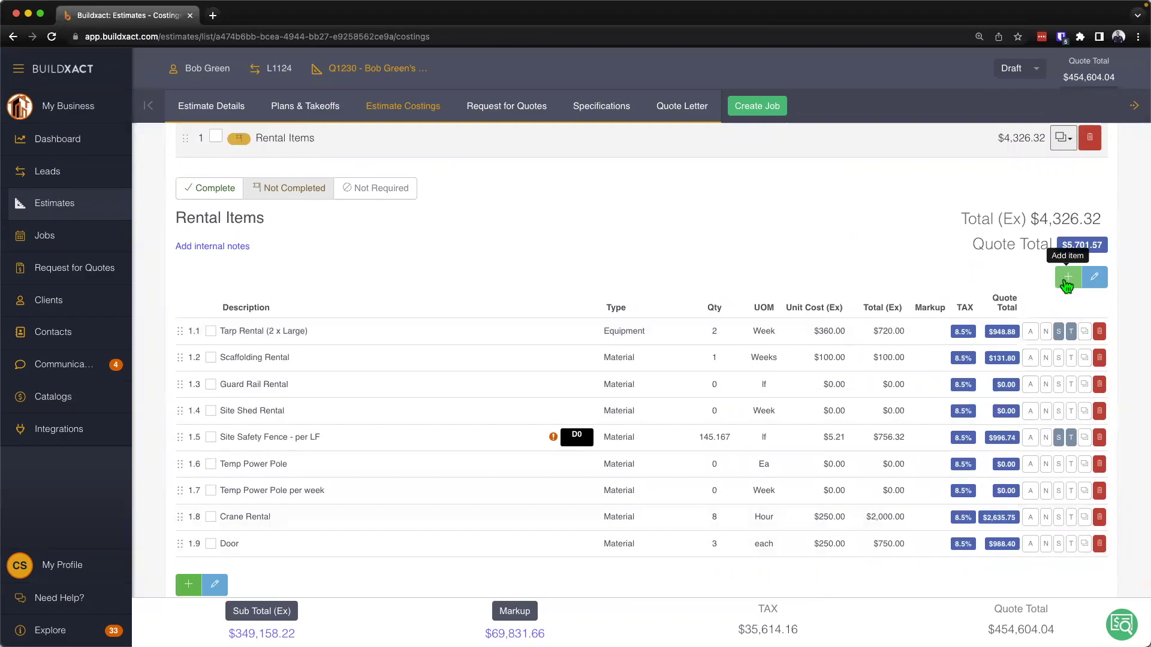
# - Make the Rental Items table editable for adding a new line
pyautogui.click(1068, 282)
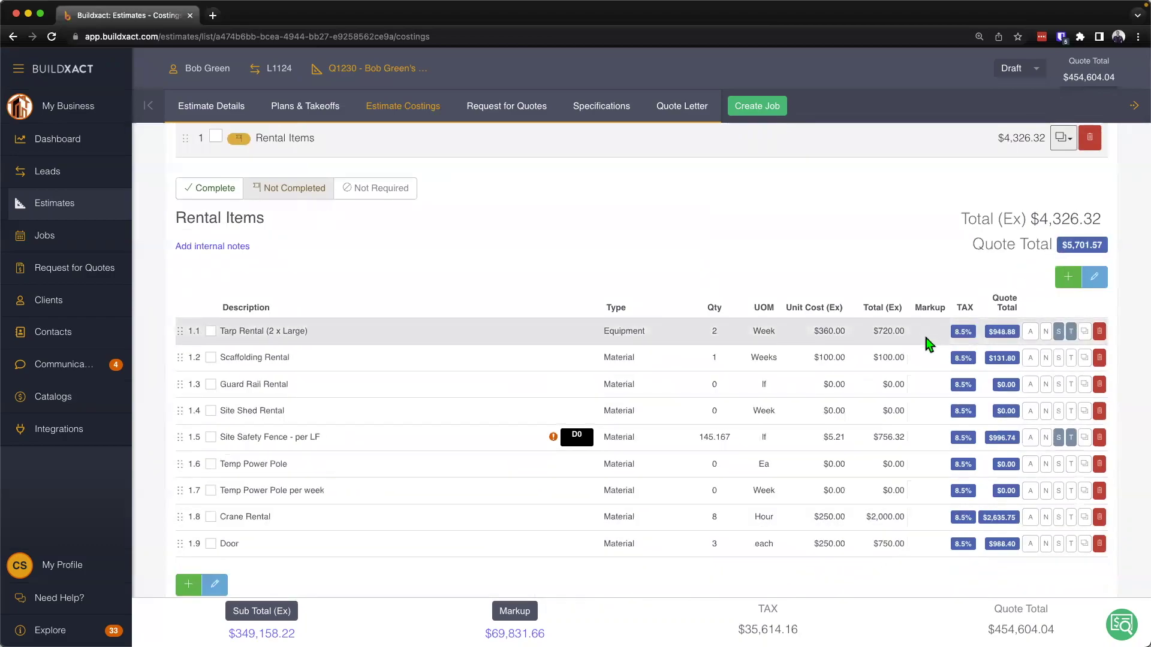
pyautogui.scroll(-1, 959, 327)
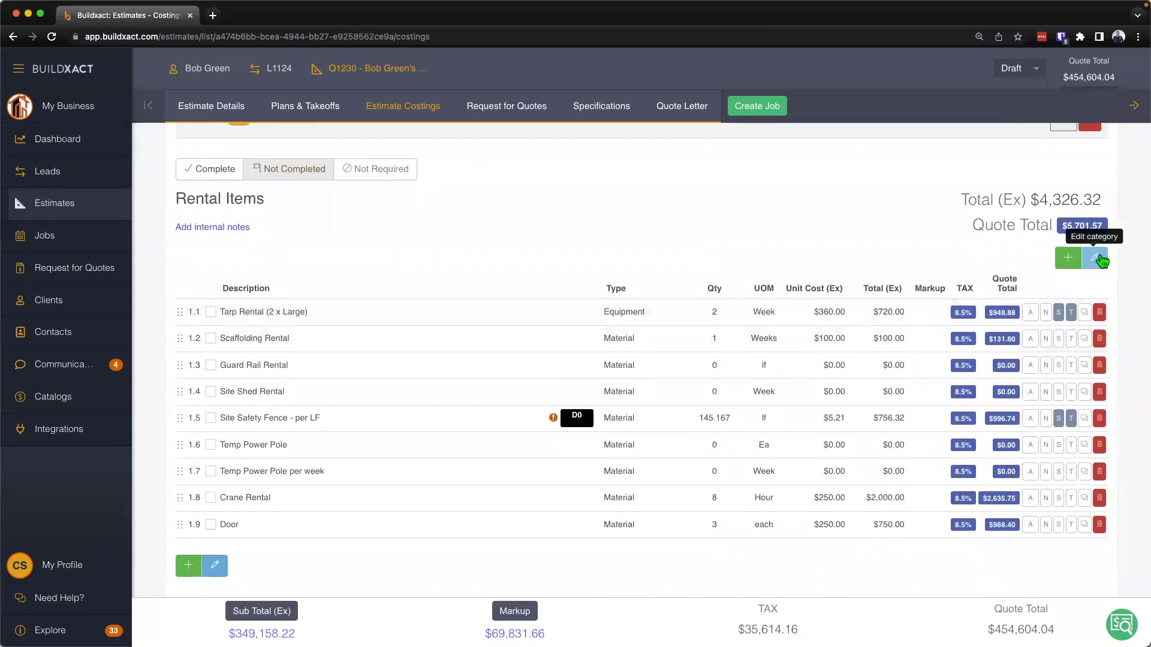
pyautogui.click(673, 371)
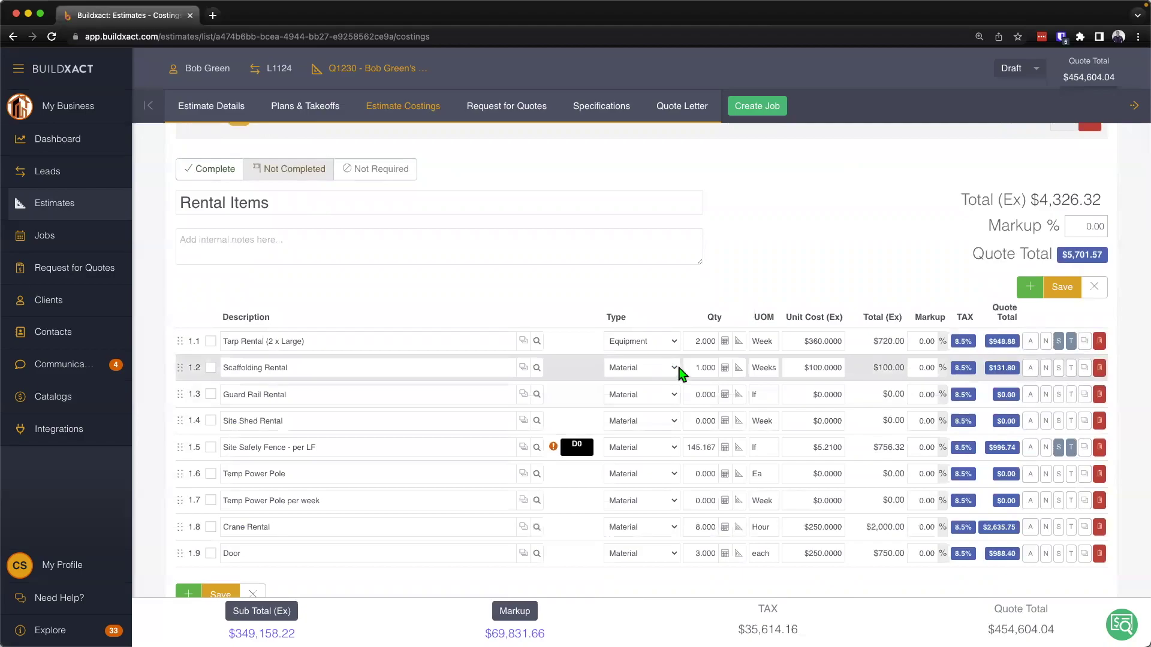
pyautogui.scroll(-1, 681, 374)
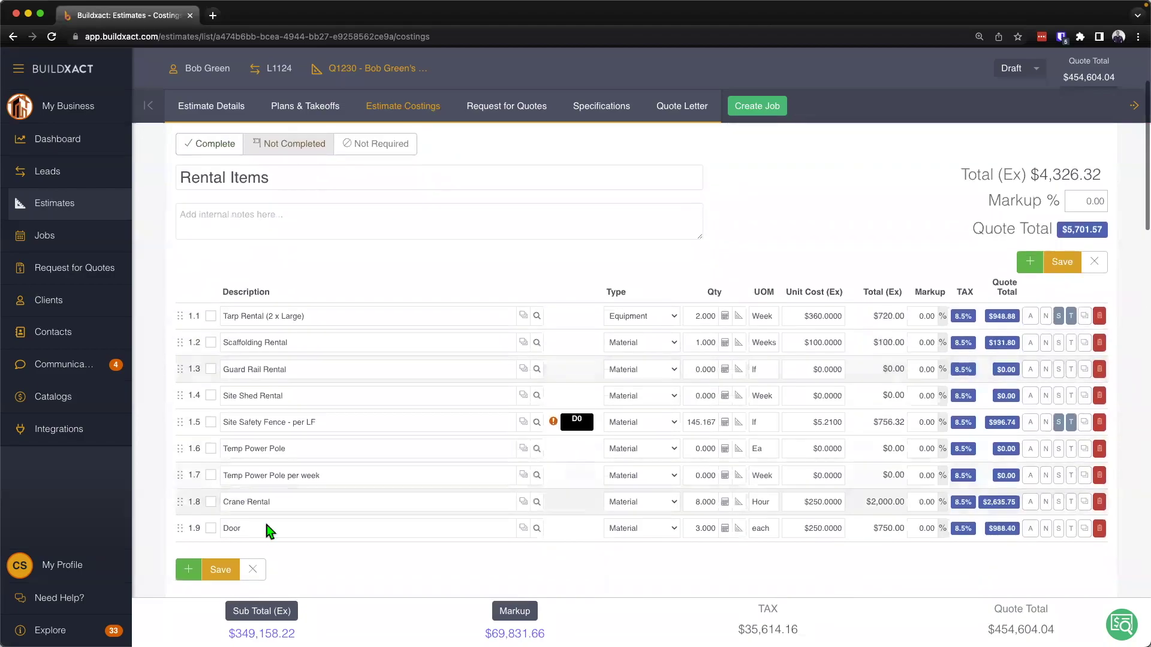
# - Add line 1.10 as a Door item of type Material measured in Ea
pyautogui.click(184, 577)
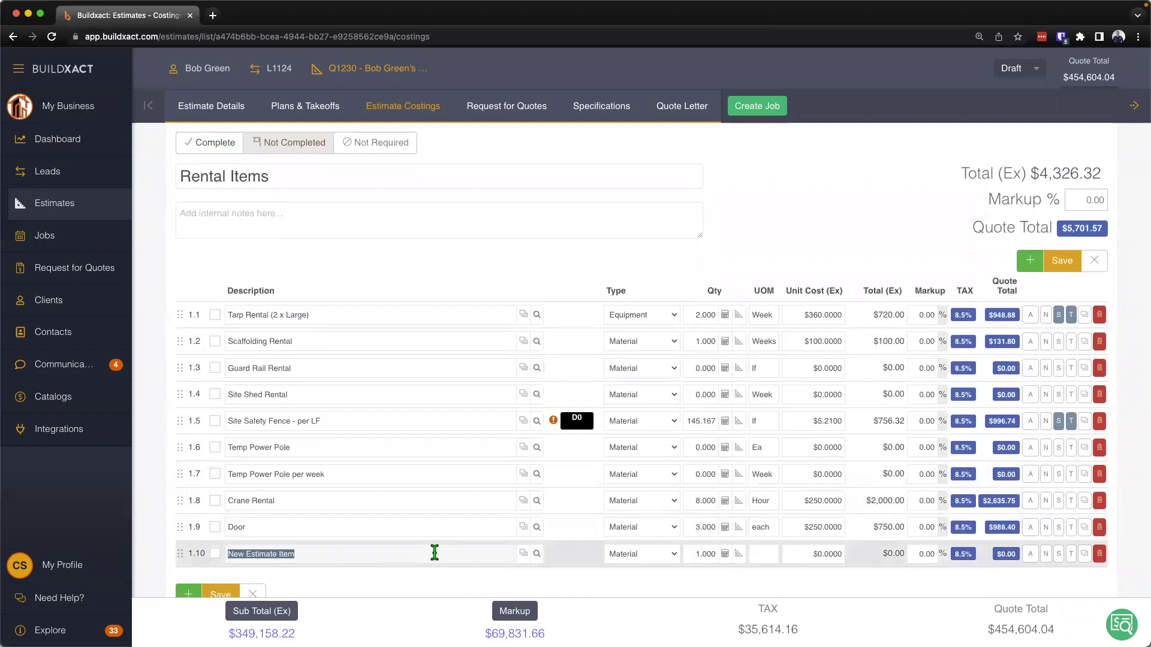
pyautogui.write('Door')
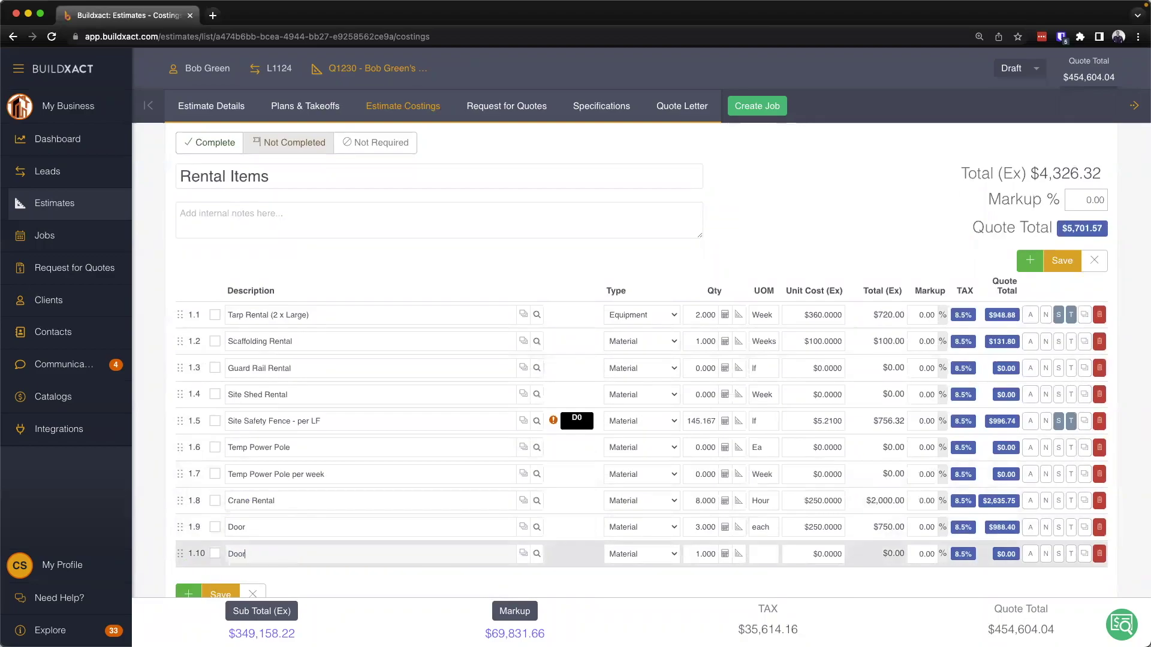
pyautogui.click(800, 592)
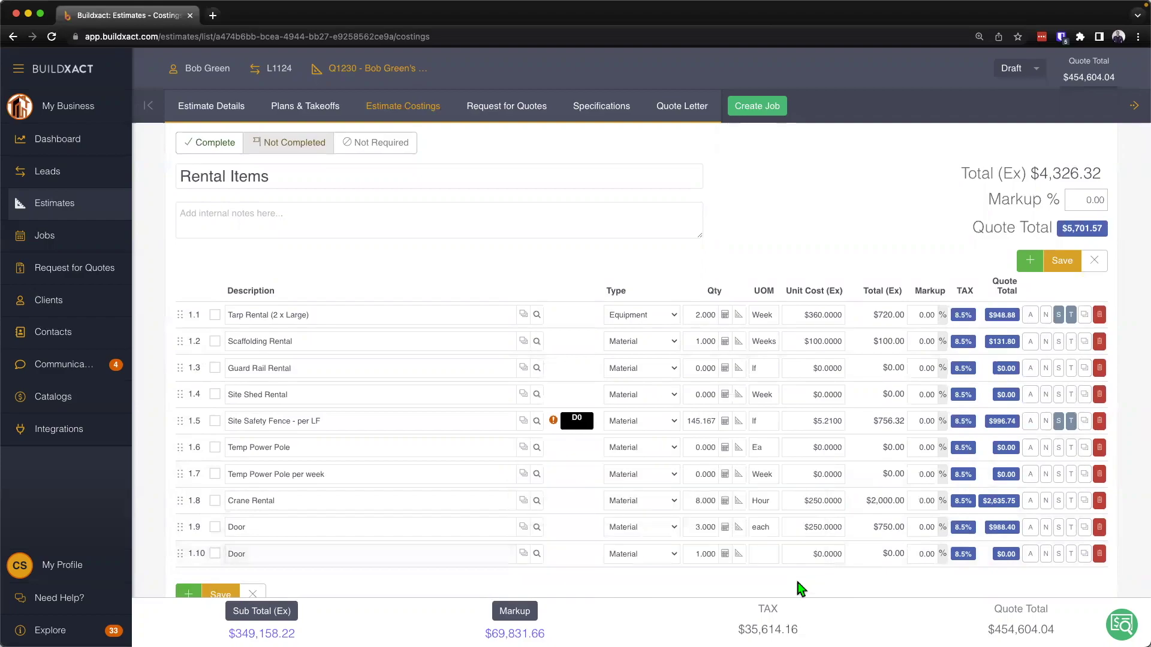
pyautogui.click(272, 553)
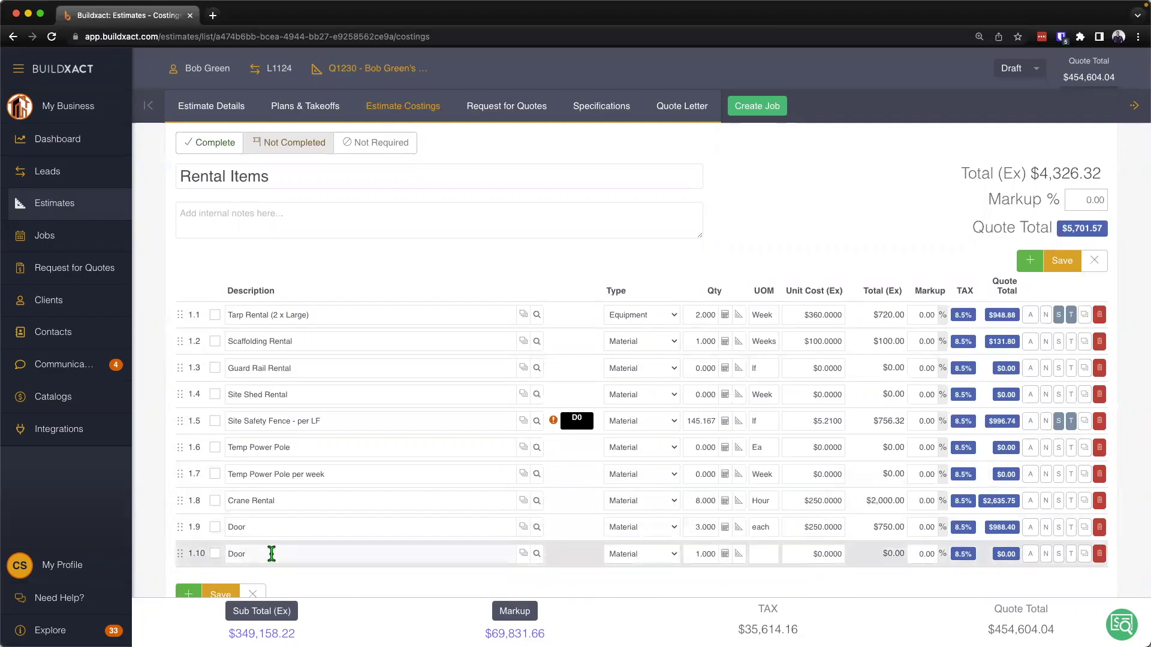
pyautogui.click(658, 555)
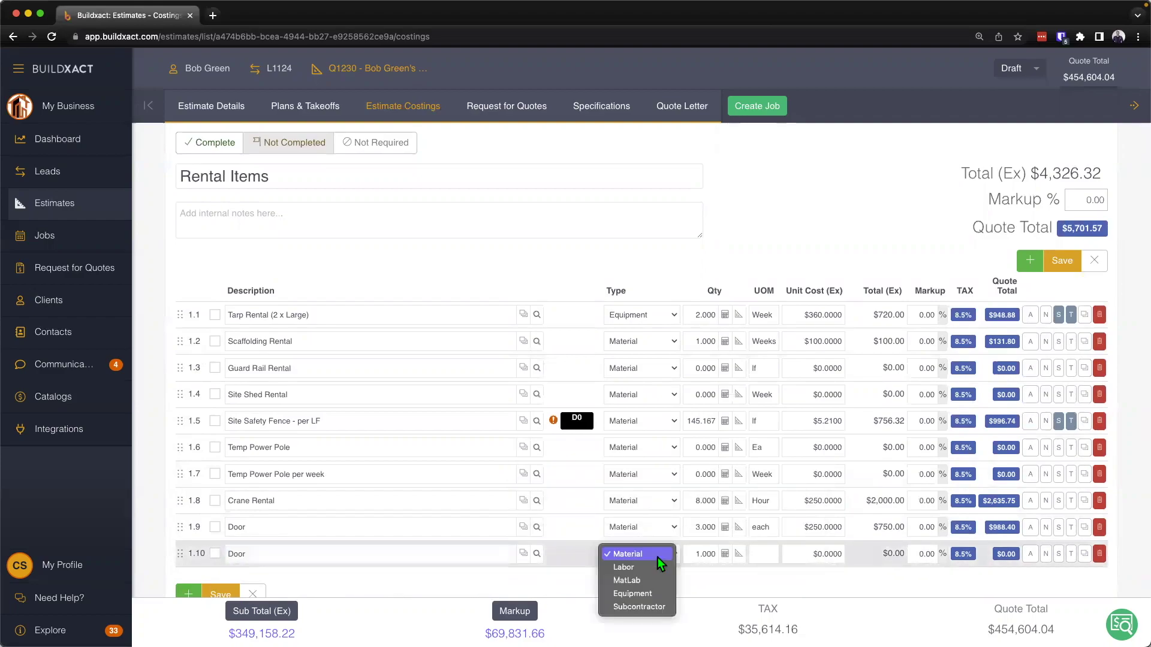
pyautogui.click(638, 555)
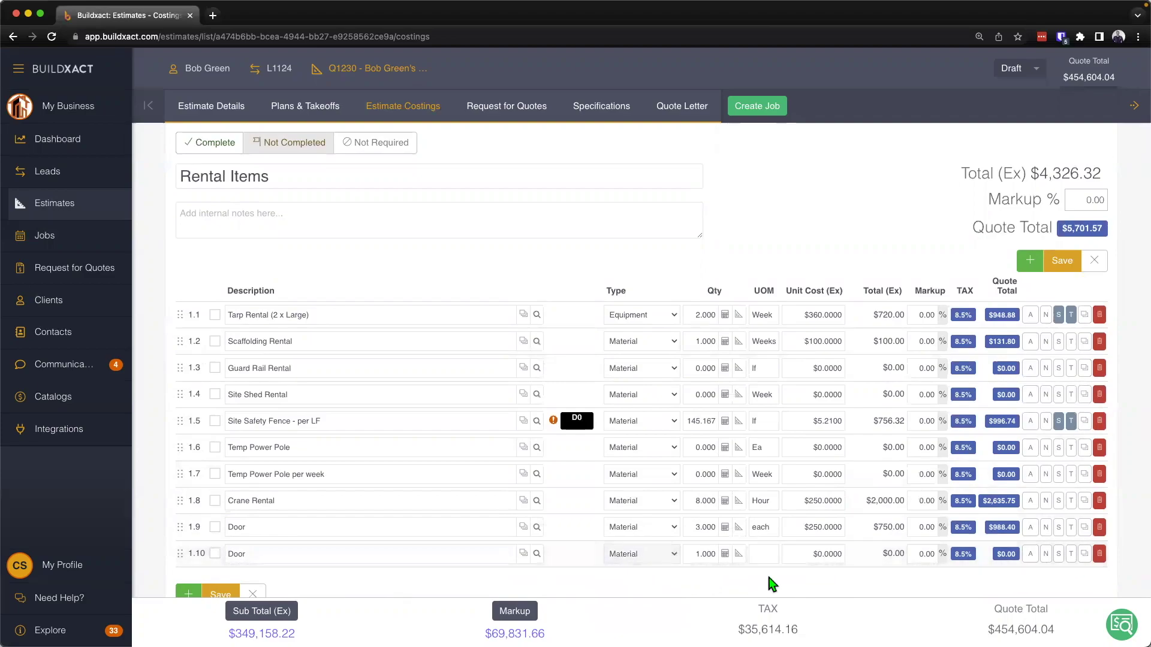
pyautogui.click(765, 552)
pyautogui.write('ea')
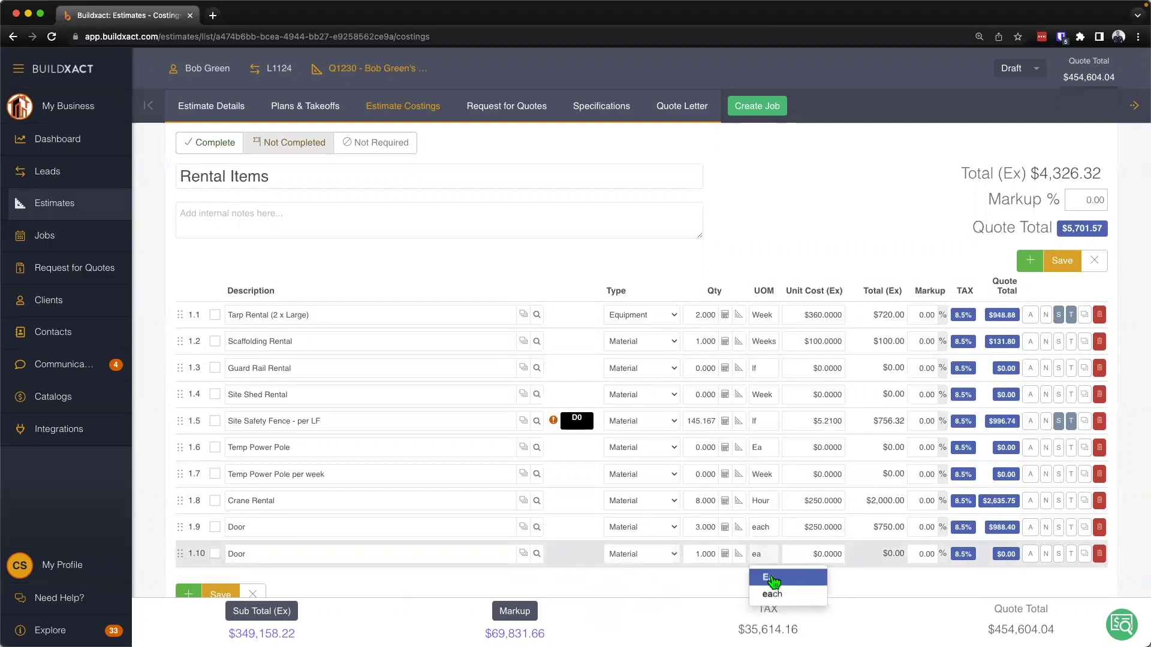
pyautogui.click(774, 579)
# - Give the new Door line a unit cost of 250 and a quantity of 3
pyautogui.click(803, 553)
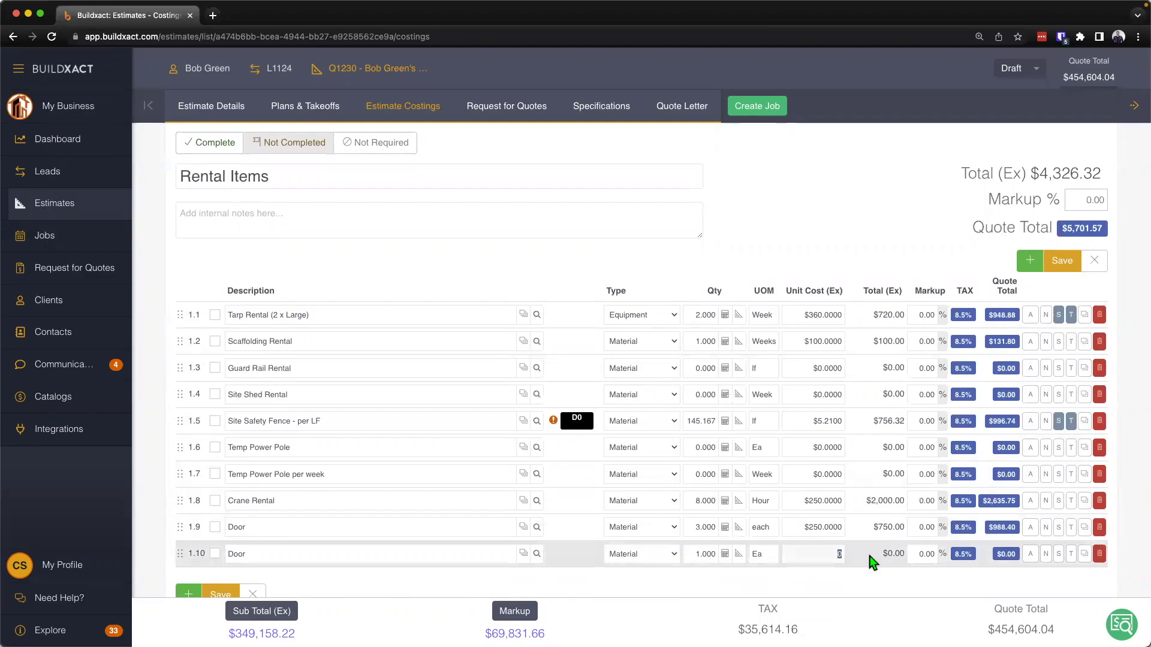
pyautogui.write('250')
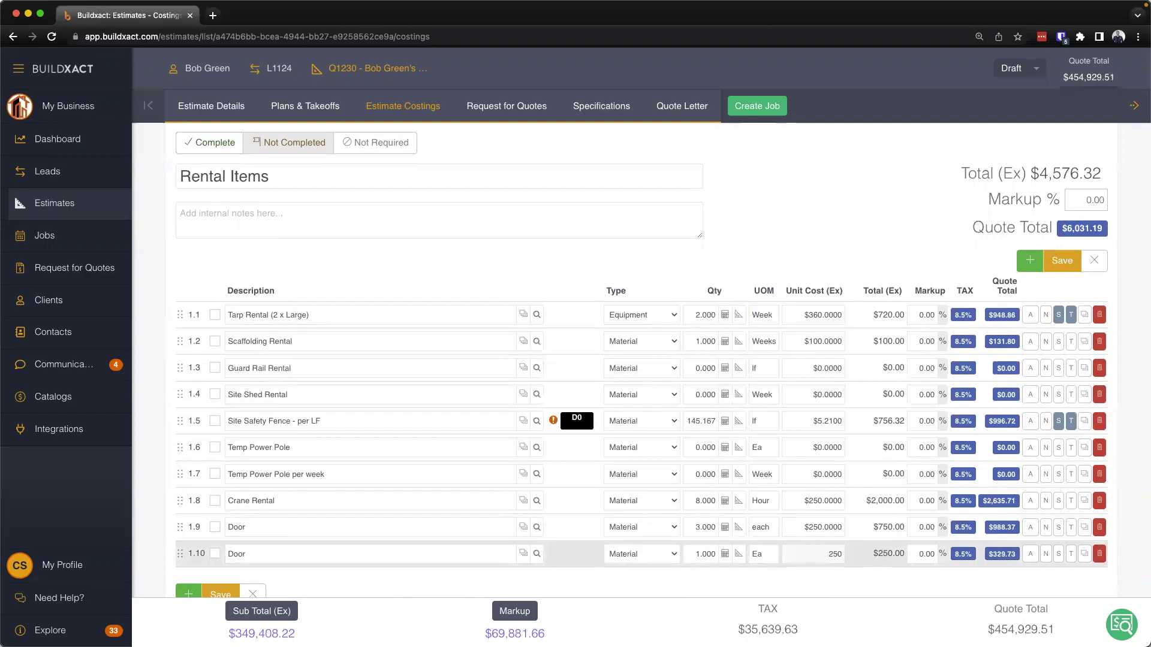
pyautogui.click(872, 563)
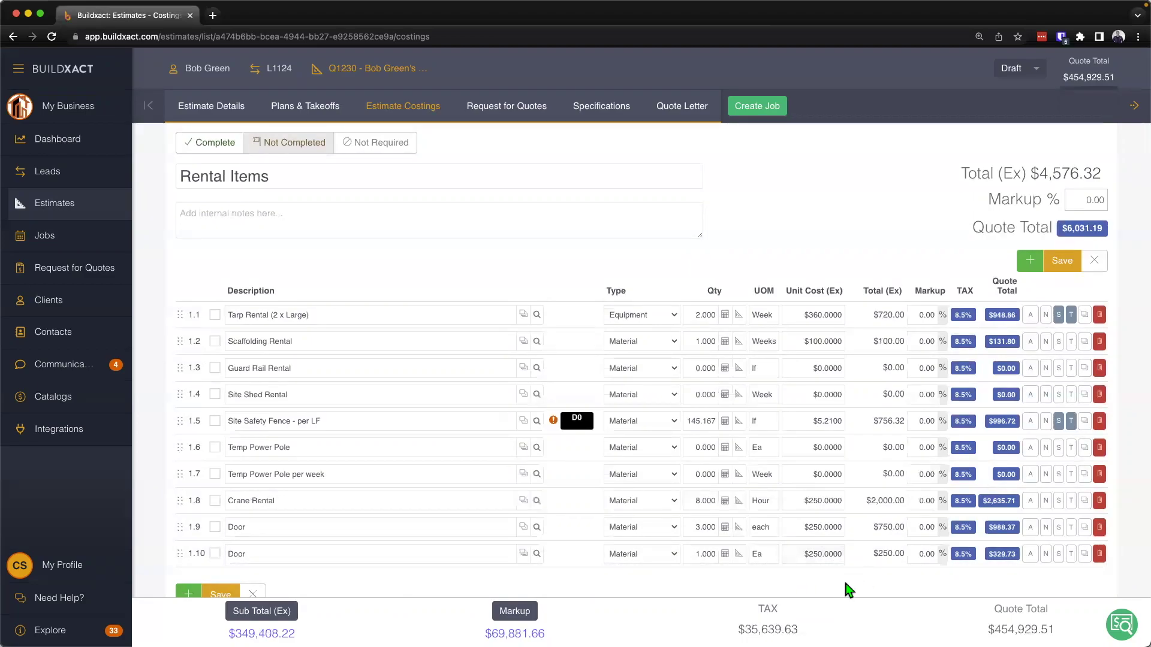
pyautogui.scroll(-1, 850, 591)
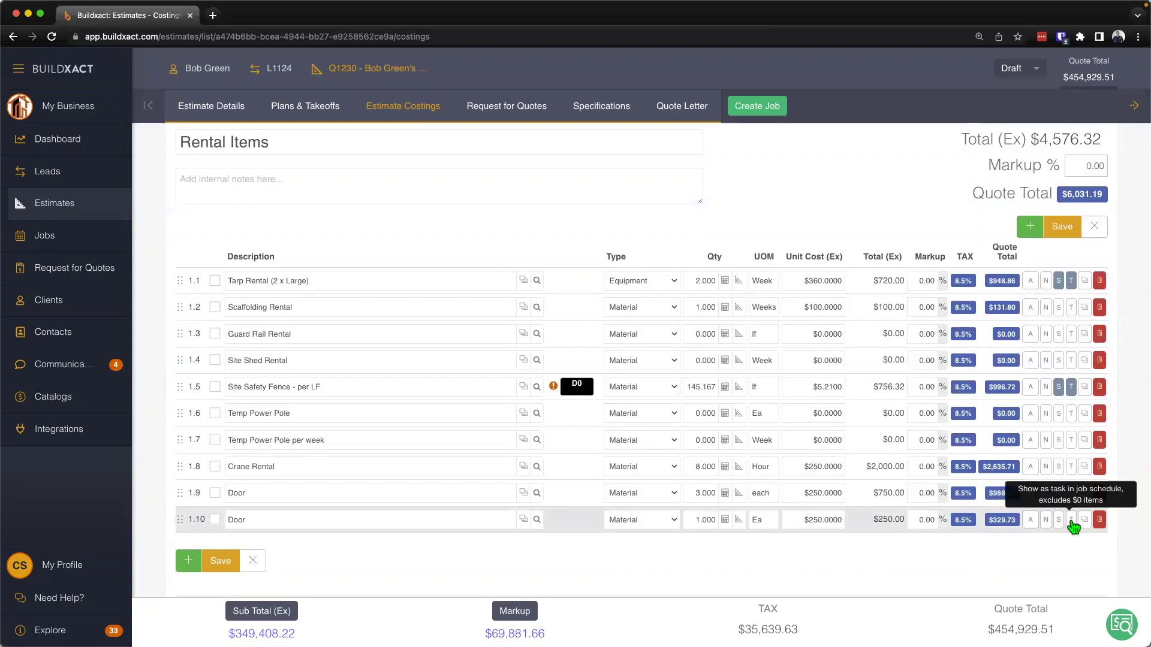
pyautogui.click(696, 520)
pyautogui.write('3')
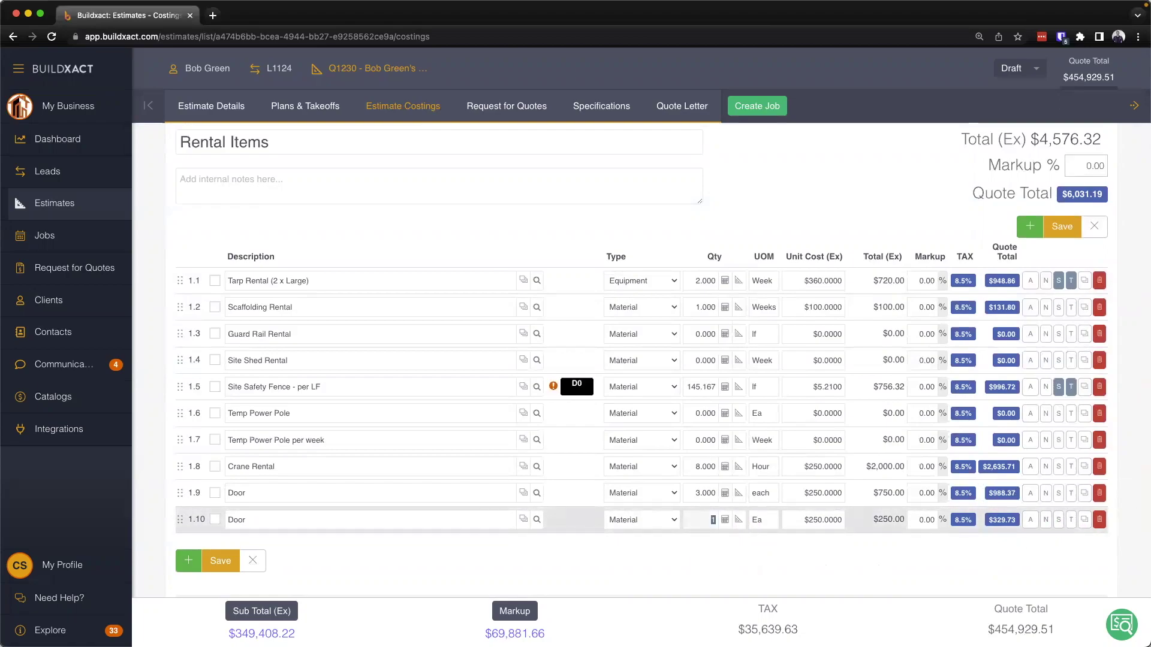
pyautogui.click(707, 561)
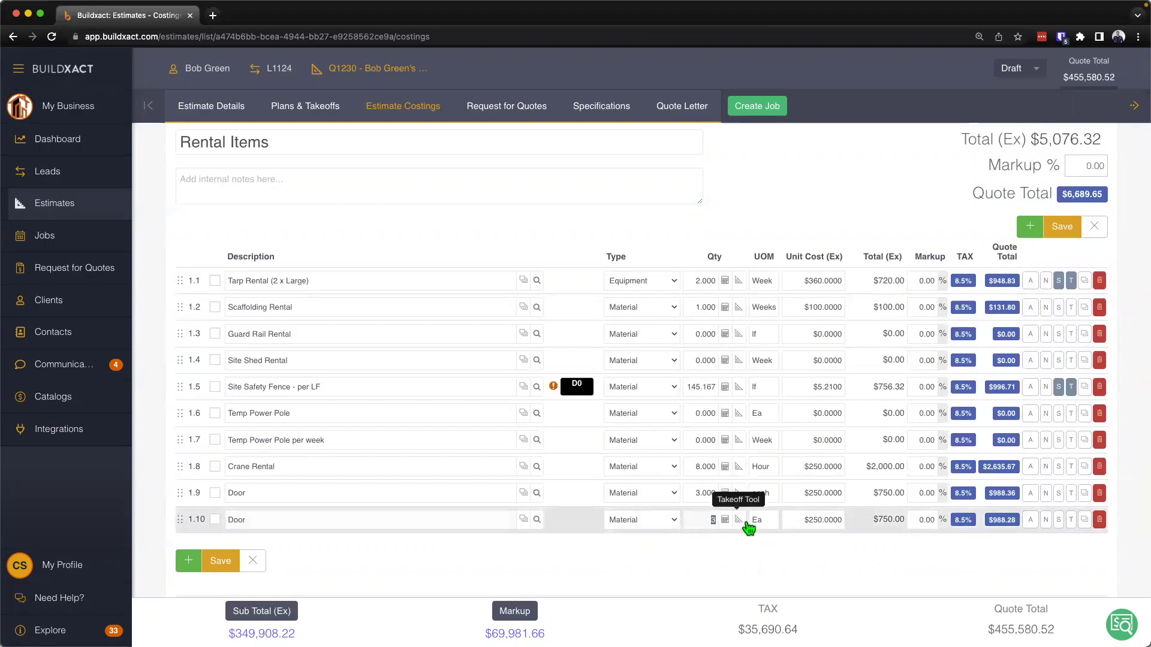
# - Confirm the $250 unit cost on line 1.10 and start new line 1.11
pyautogui.click(818, 520)
pyautogui.click(875, 519)
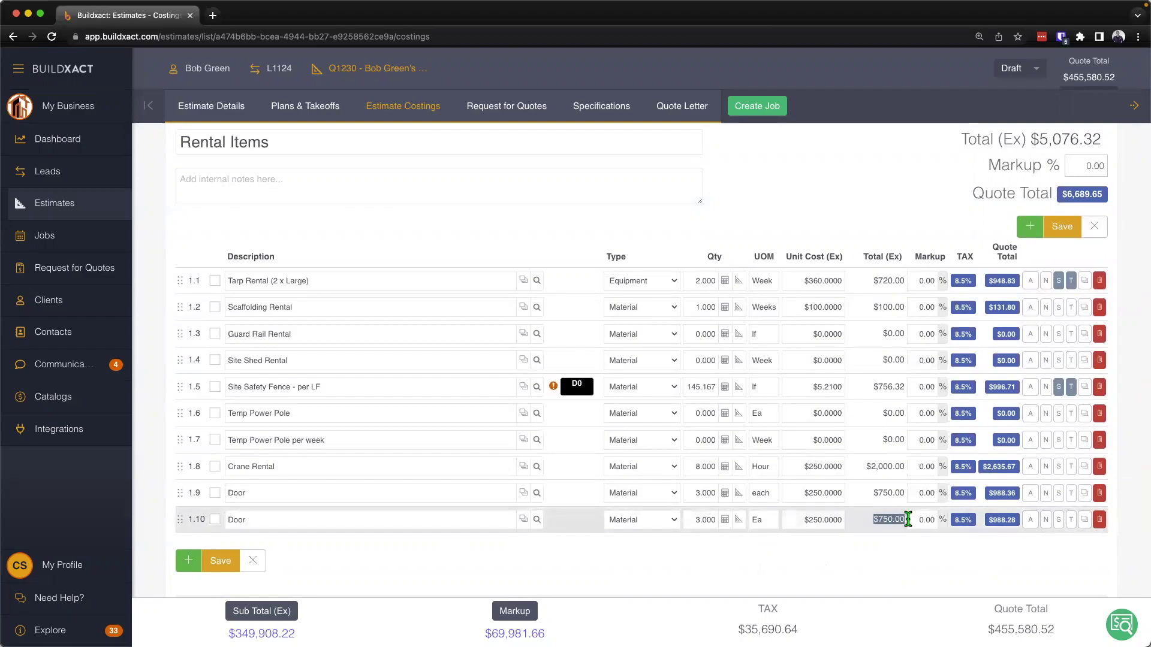
pyautogui.click(894, 558)
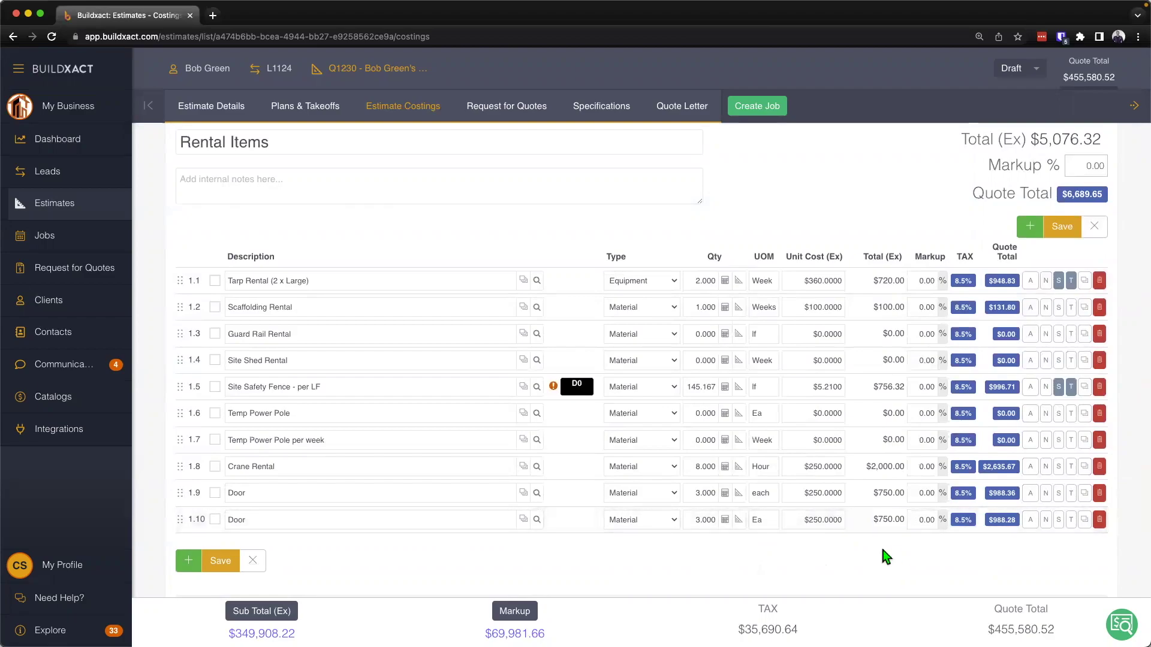
pyautogui.click(189, 561)
# - Fill line 1.11 with the Dealer A List 32-inch x 80-inch Primed 4-Panel Shaker Style Door ($188), adding line 1.12
pyautogui.click(317, 542)
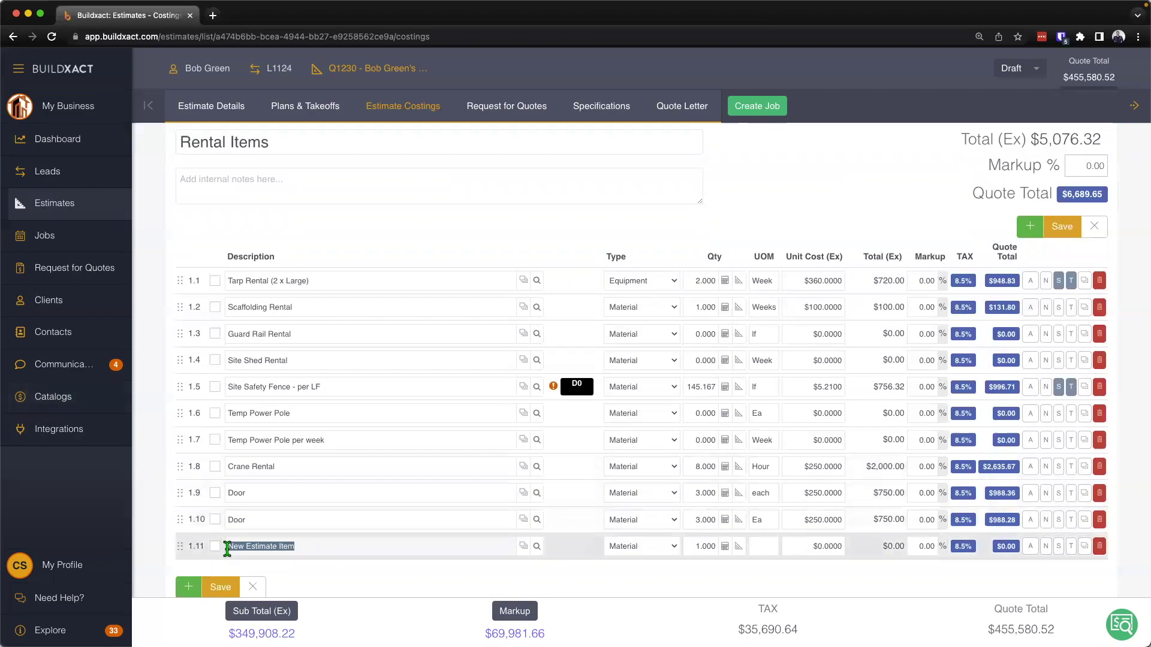
pyautogui.write('32-inch')
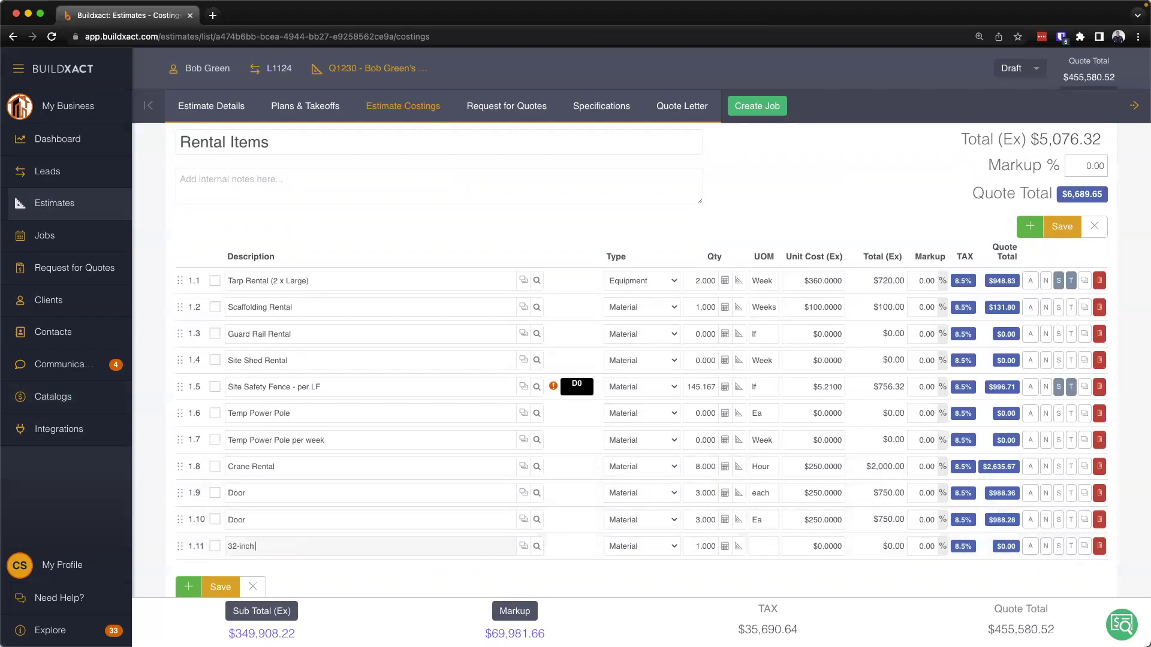
pyautogui.write(' x')
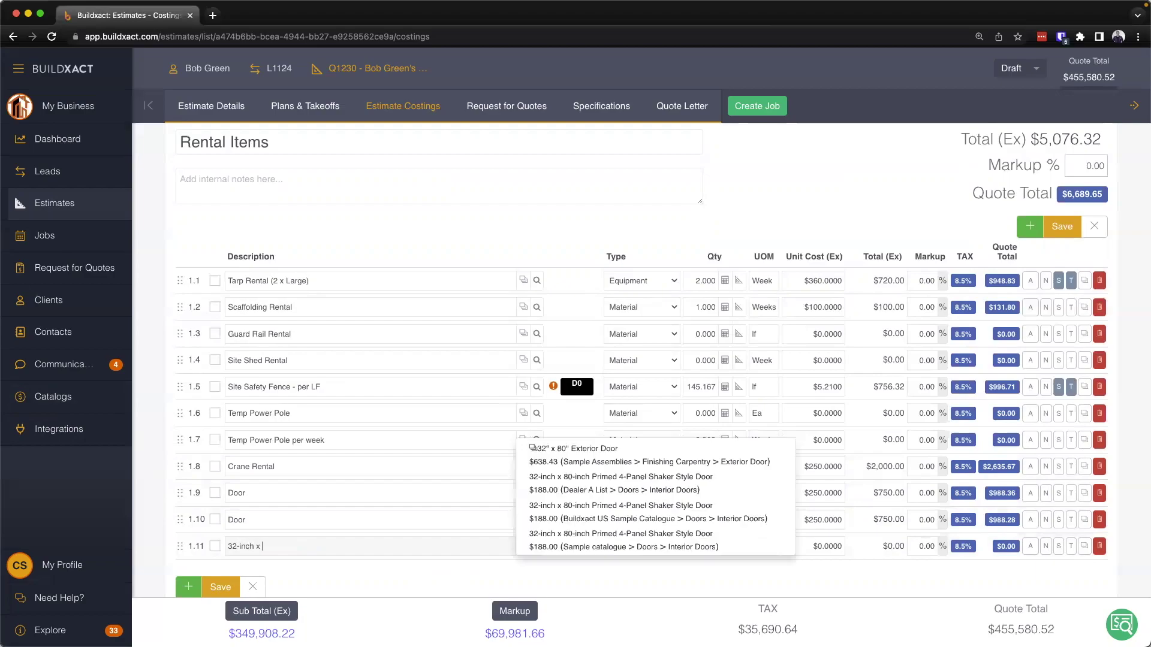
pyautogui.scroll(-3, 457, 490)
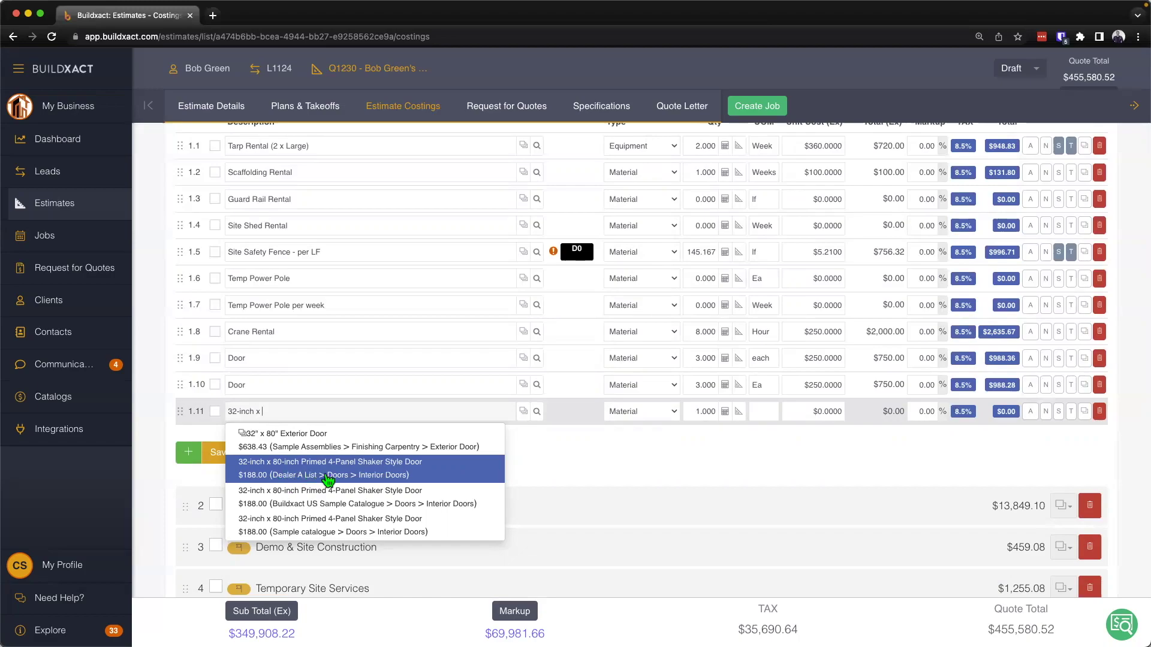
pyautogui.click(368, 475)
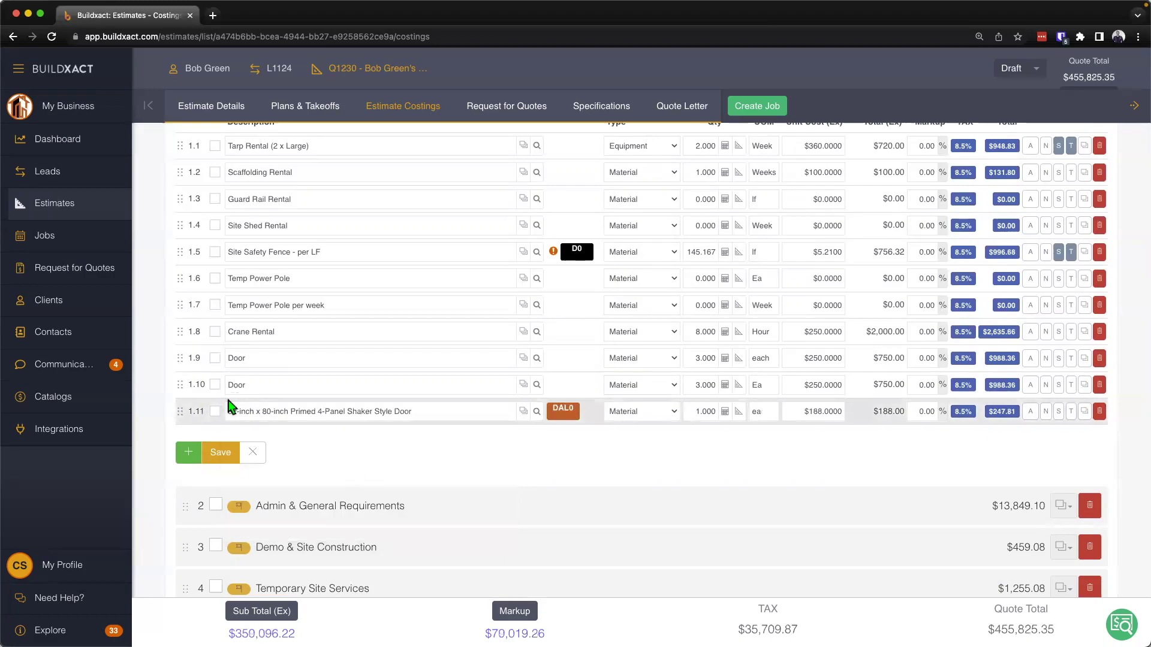
pyautogui.click(192, 452)
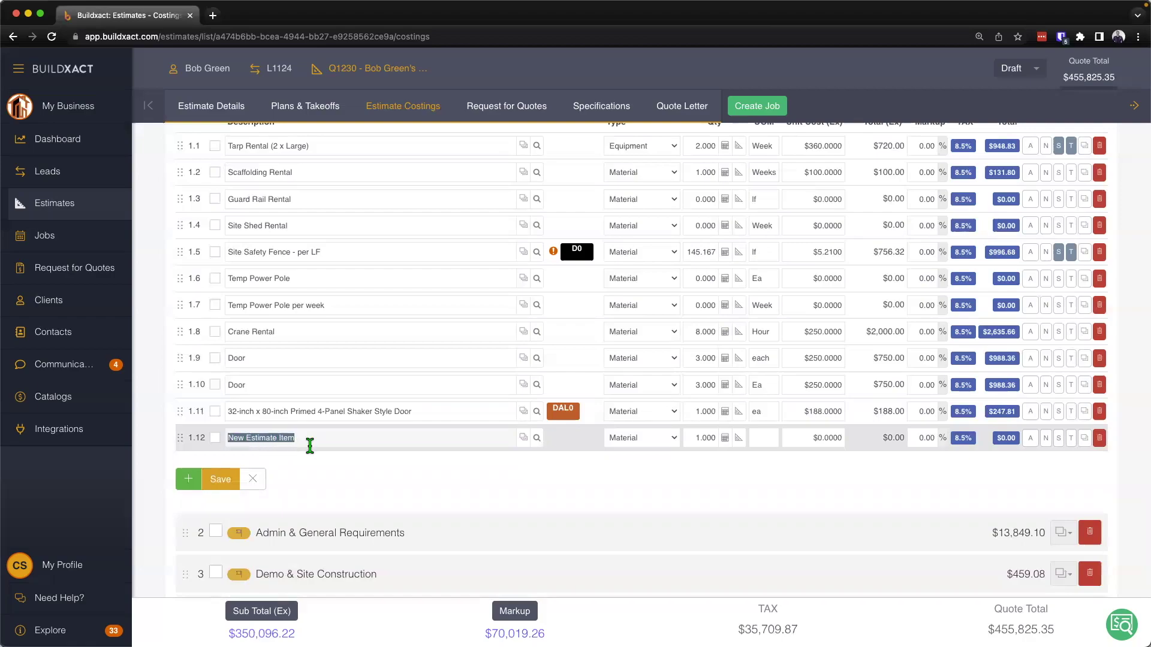
# - Pick the 32-inch primed shaker door from the US Sample Catalogue's Interior Doors for line 1.12, then save
pyautogui.click(537, 439)
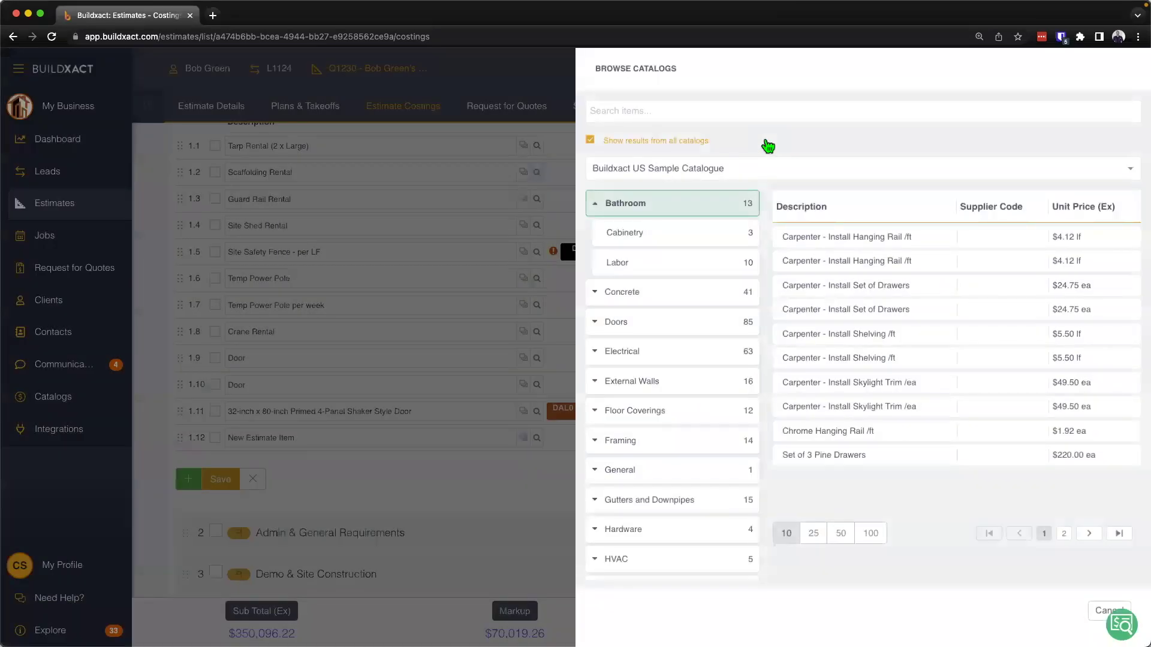
pyautogui.click(744, 173)
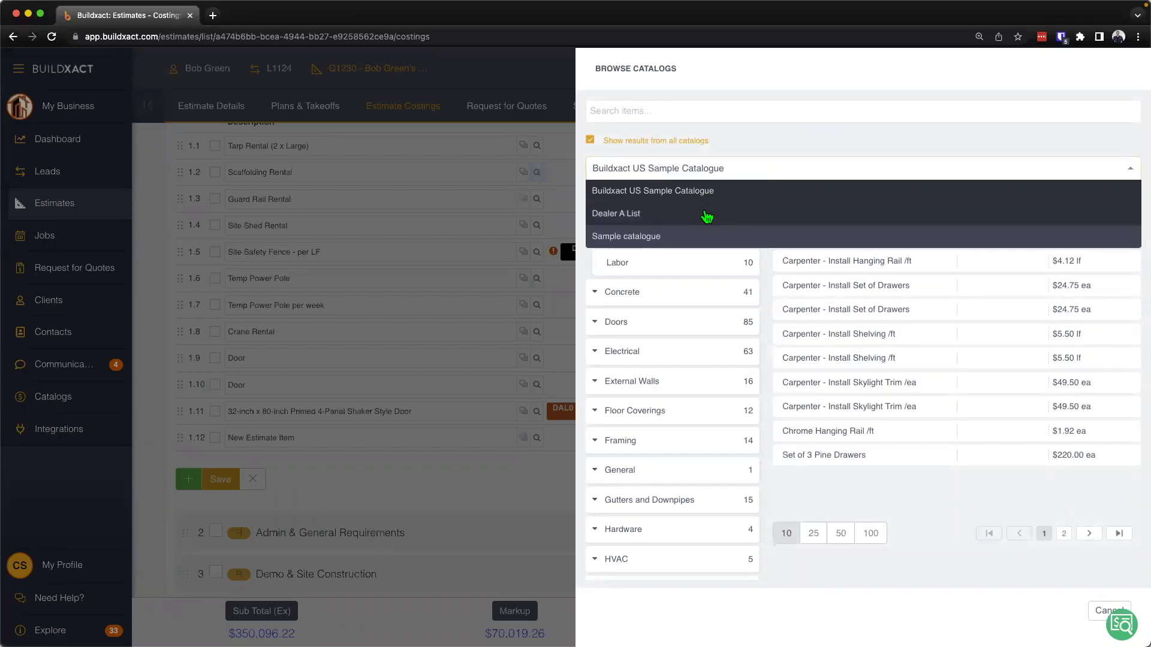
pyautogui.click(763, 143)
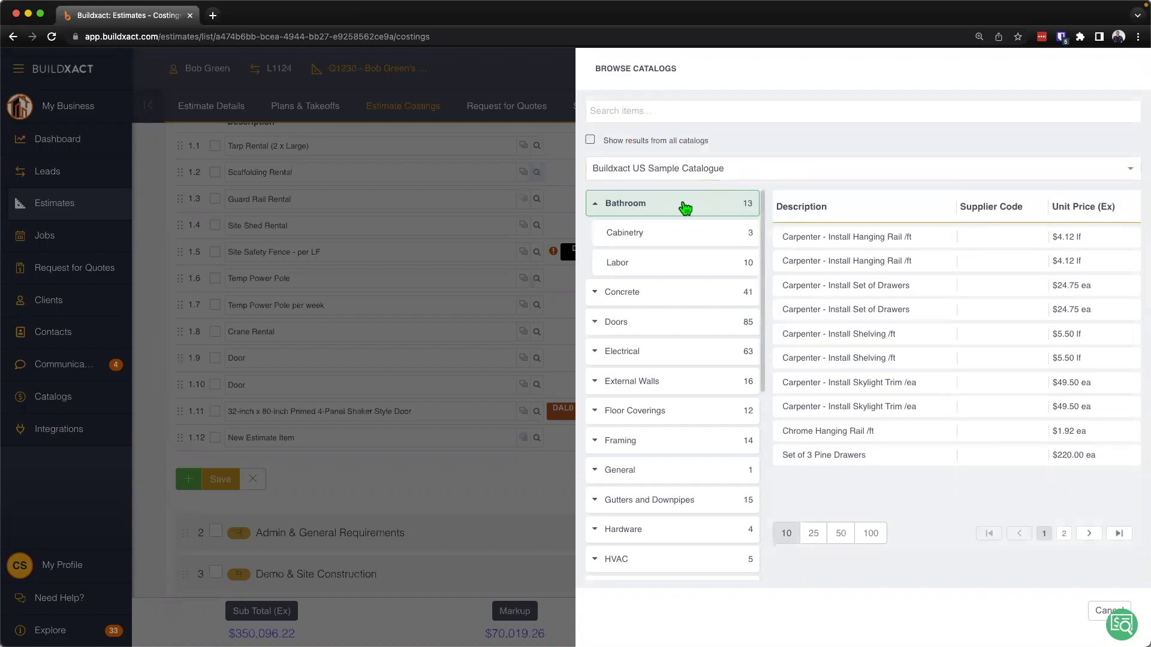
pyautogui.click(595, 323)
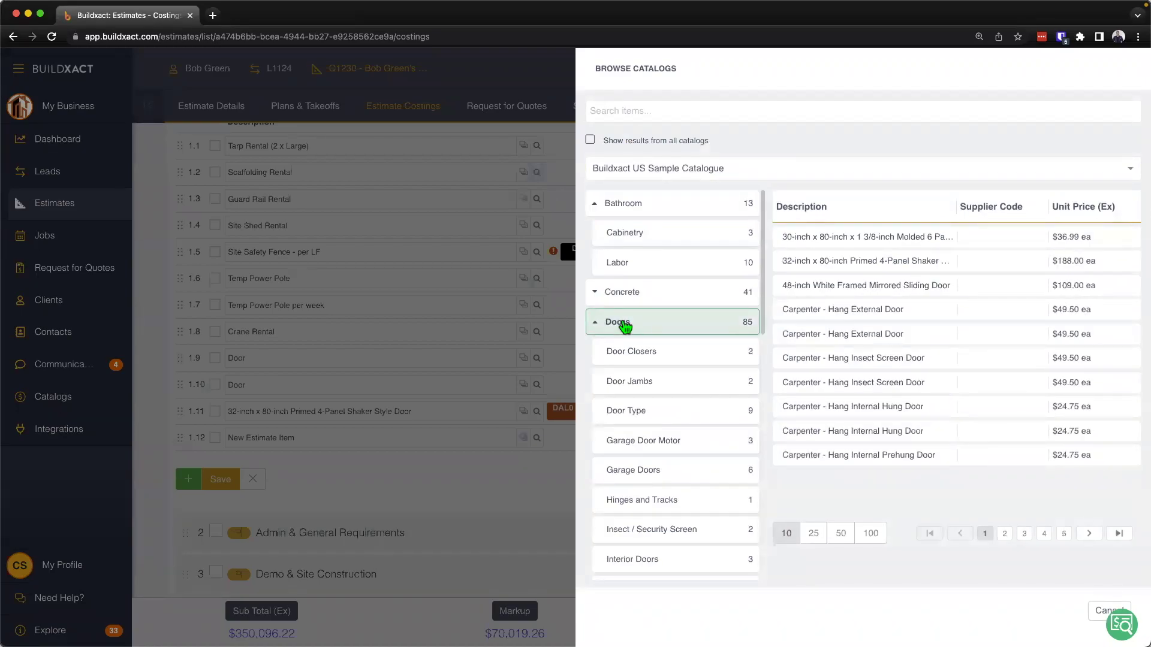
pyautogui.scroll(-2, 635, 391)
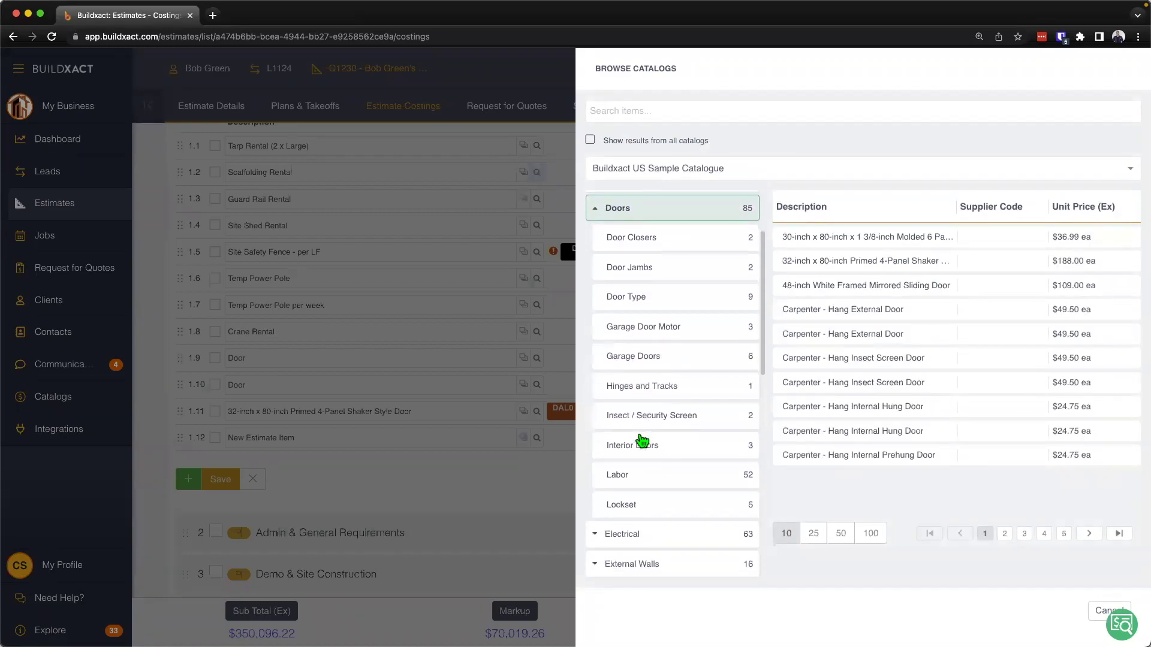
pyautogui.click(639, 450)
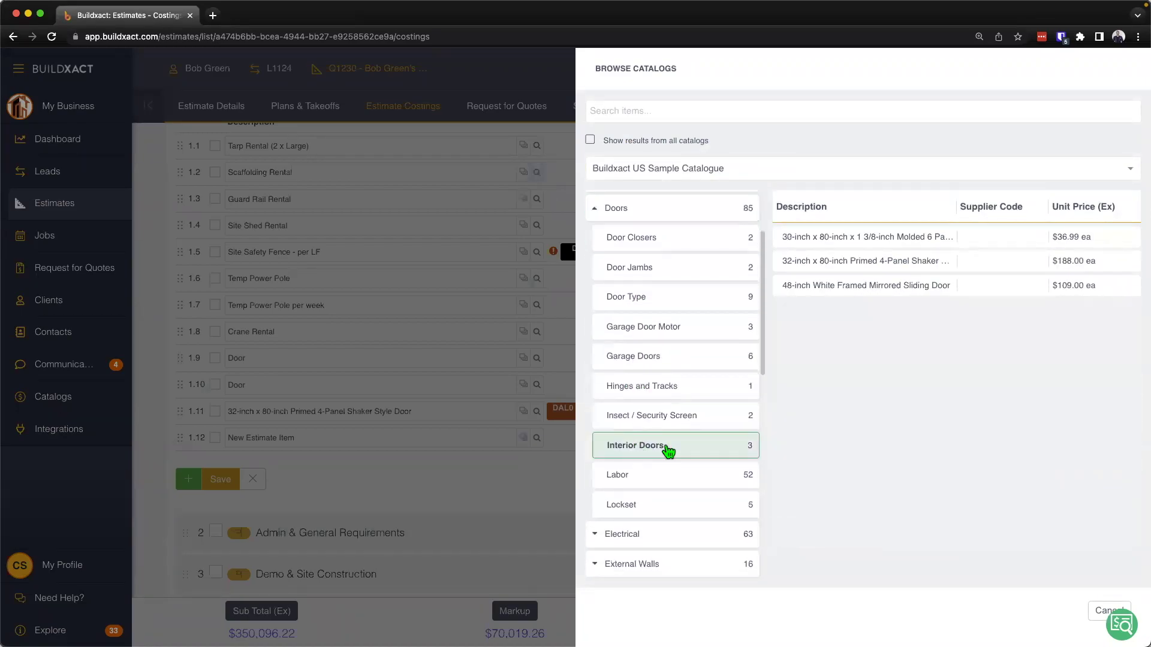
pyautogui.click(861, 264)
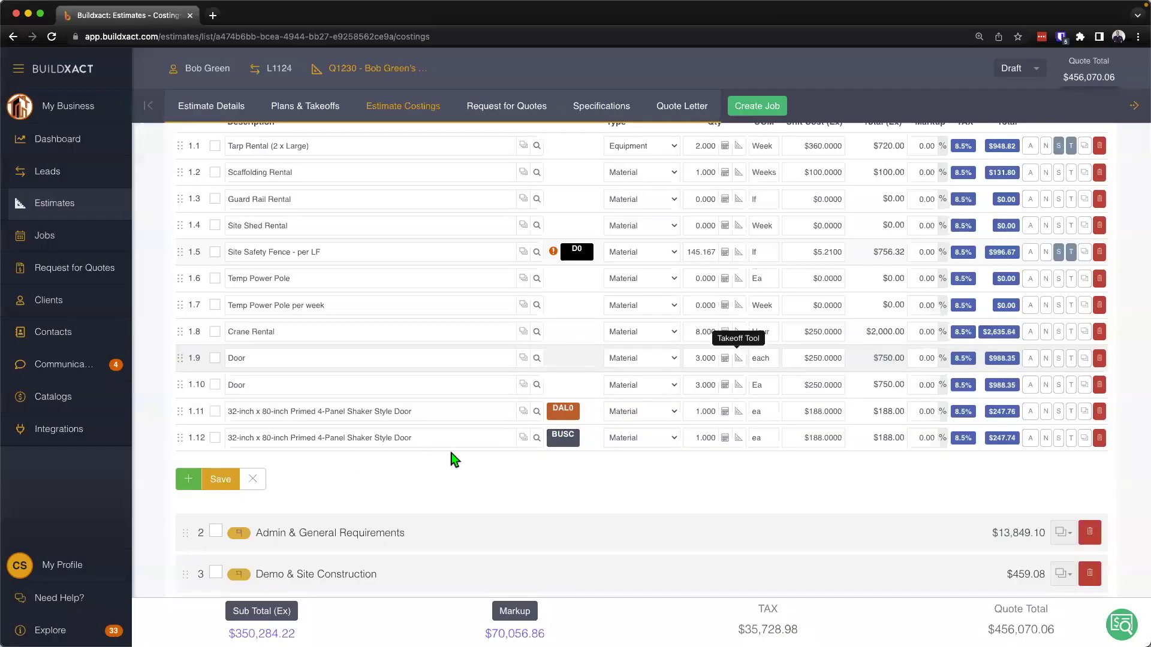
pyautogui.click(229, 483)
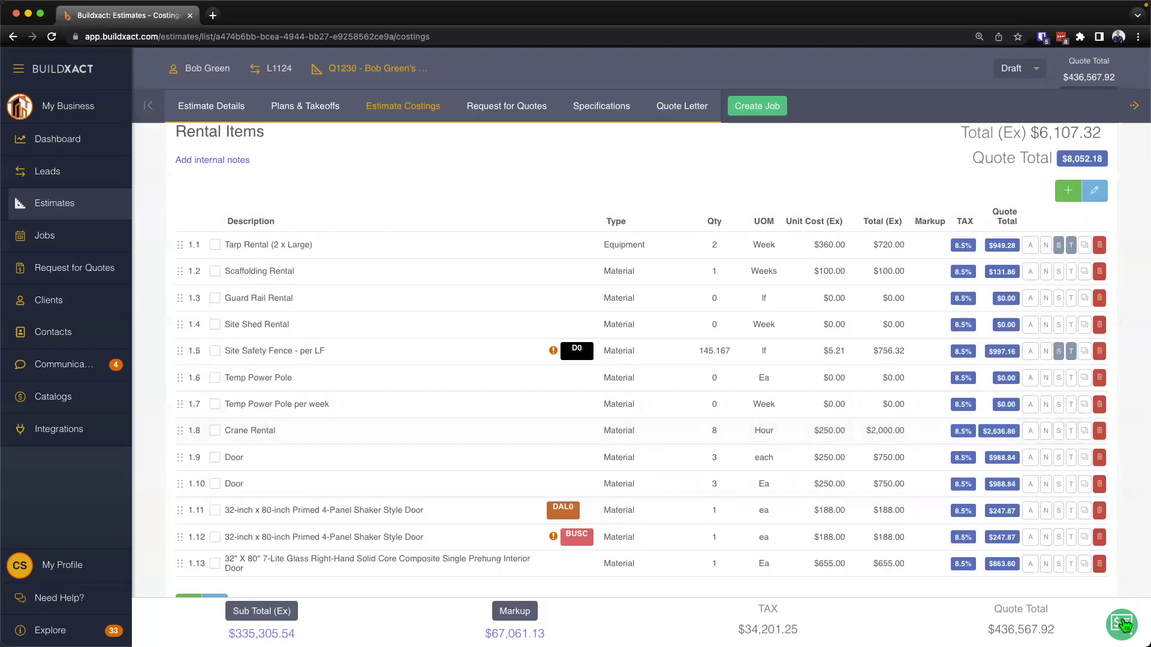
# - Return to the Costings header to view Rental Items saved at $6,107.32 ex-tax
pyautogui.scroll(3, 1067, 411)
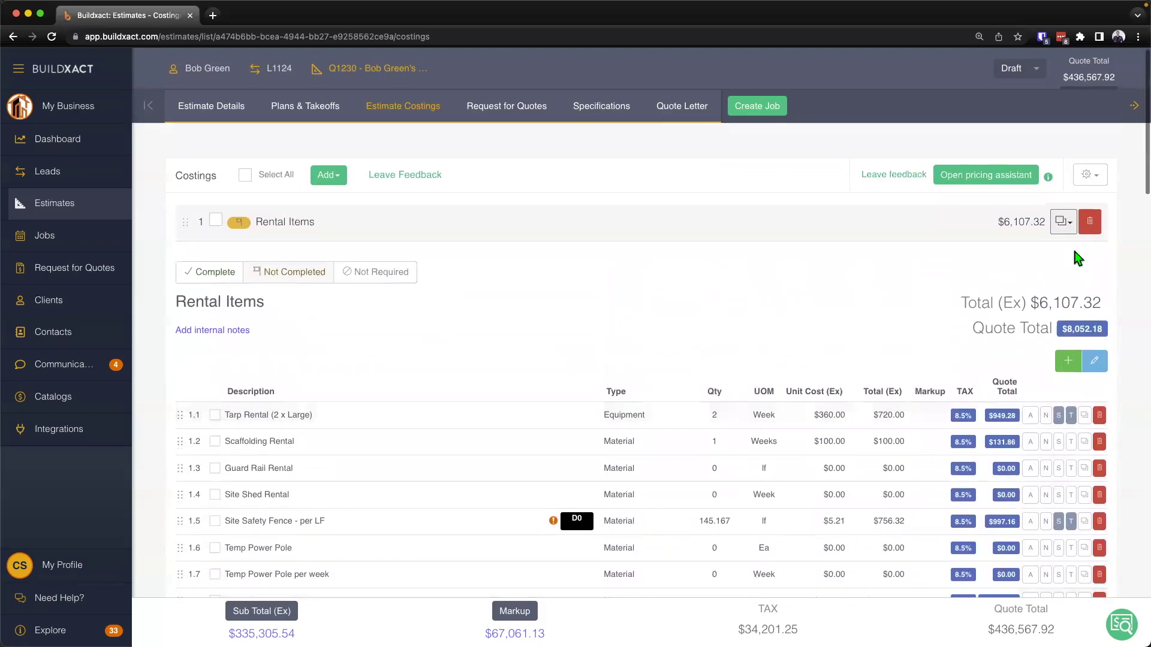
# - Open the 1build pricing assistant for Austin TX, USA with its item search cleared
pyautogui.click(987, 175)
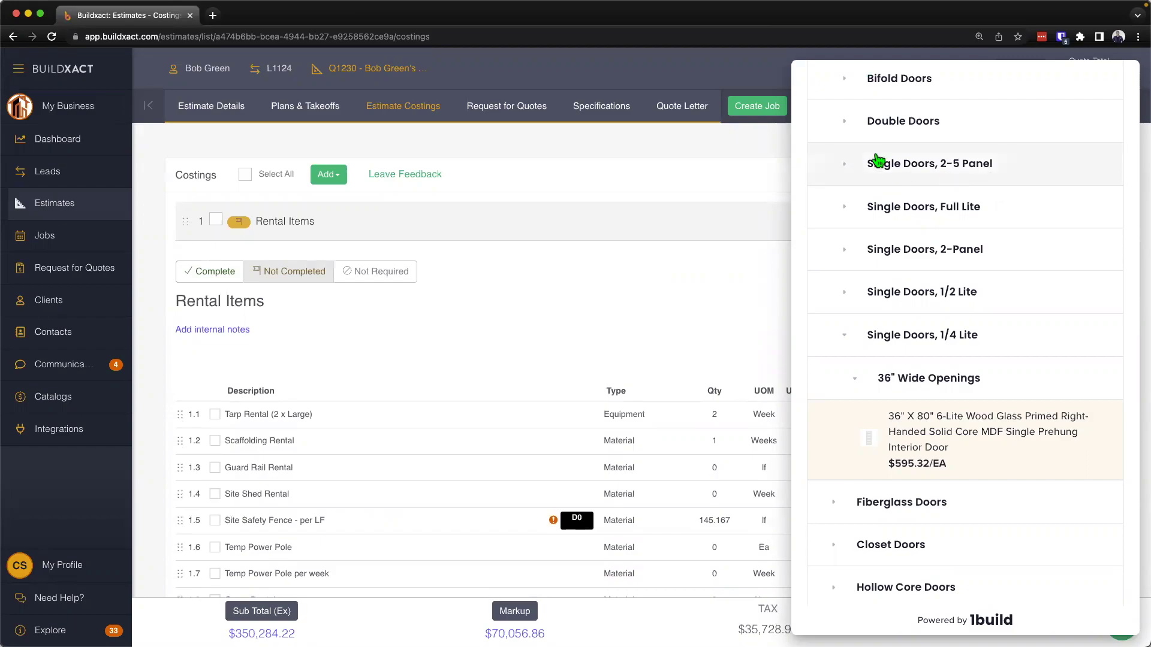
pyautogui.scroll(15, 845, 157)
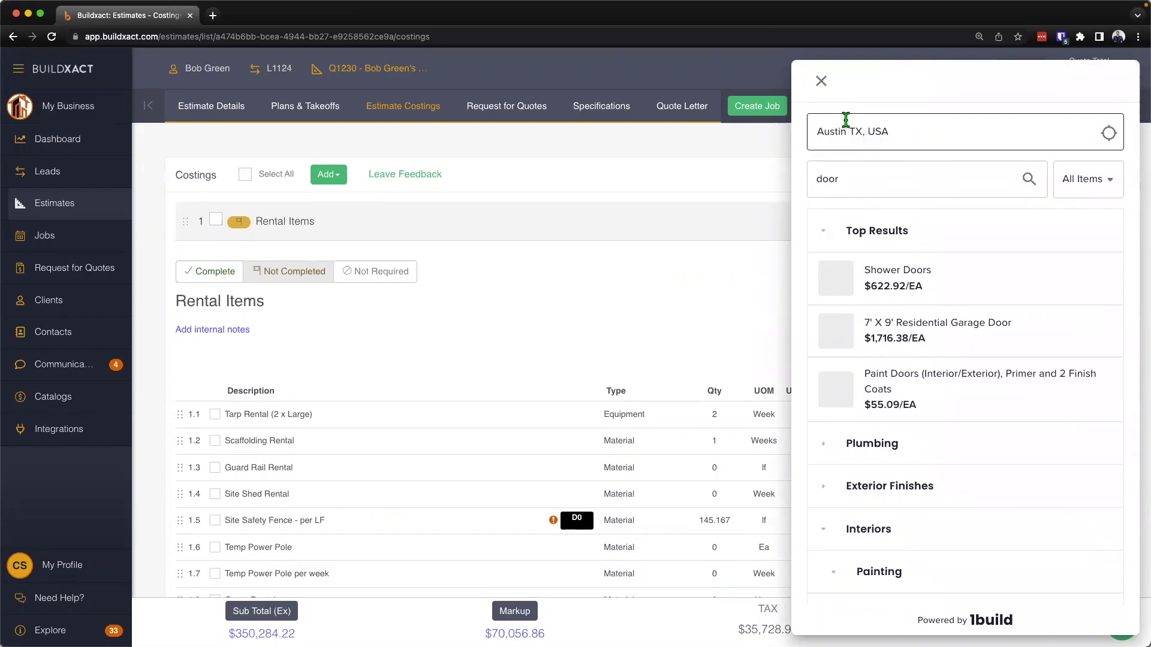
pyautogui.click(821, 81)
pyautogui.click(1000, 173)
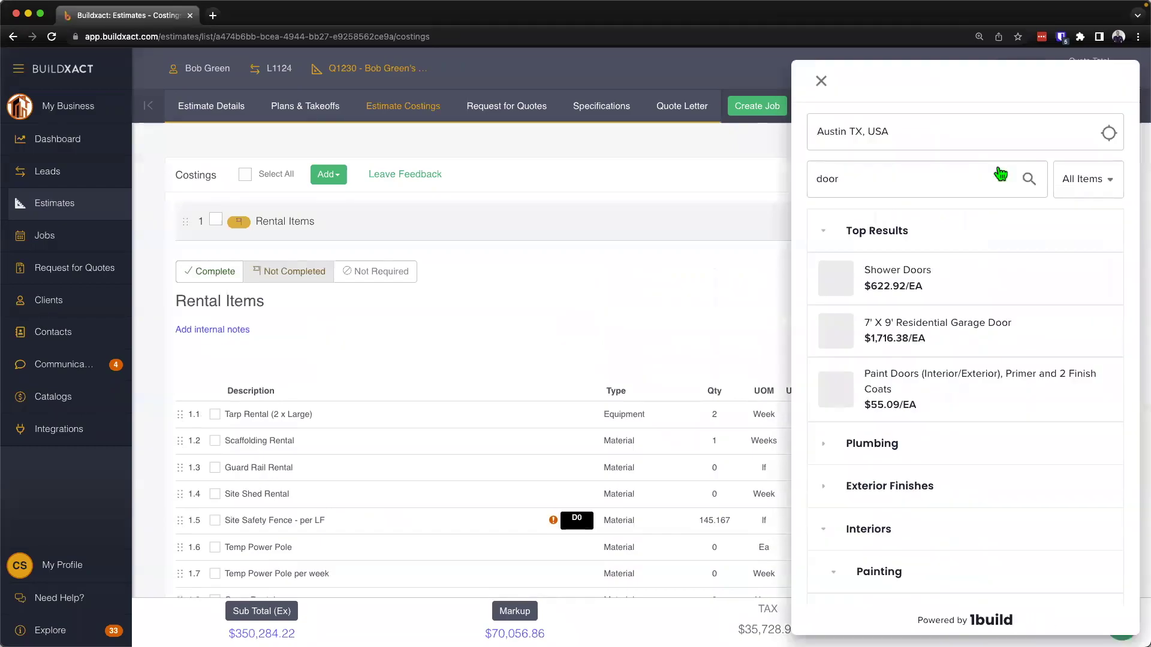
pyautogui.click(940, 134)
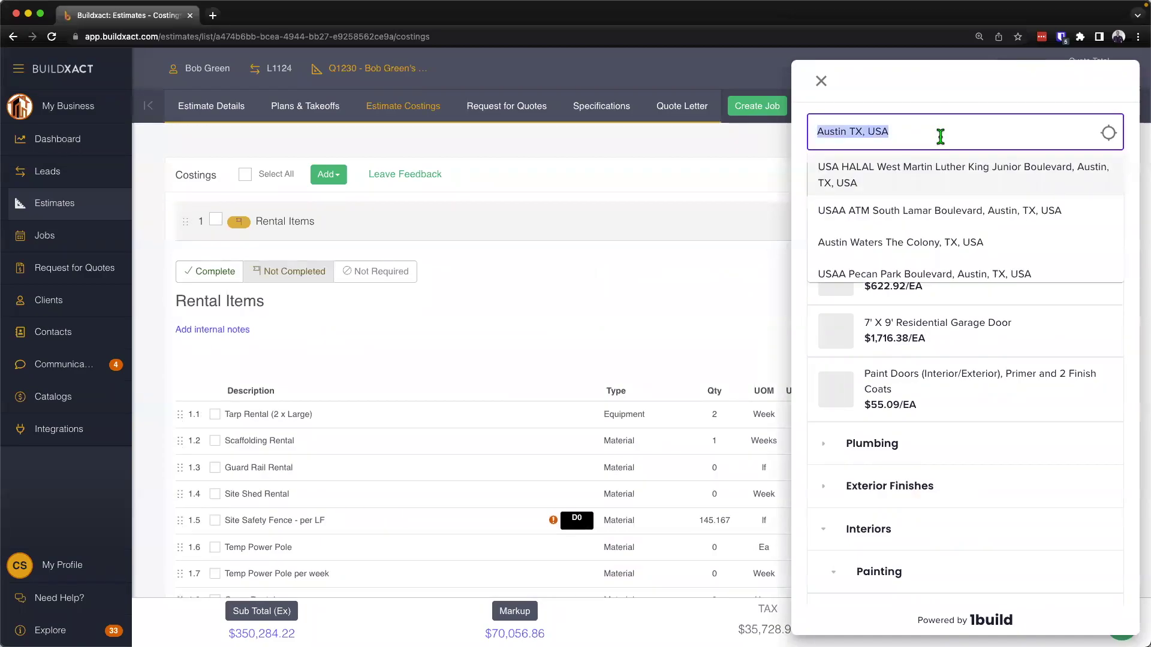
pyautogui.write('austin')
pyautogui.press('Return')
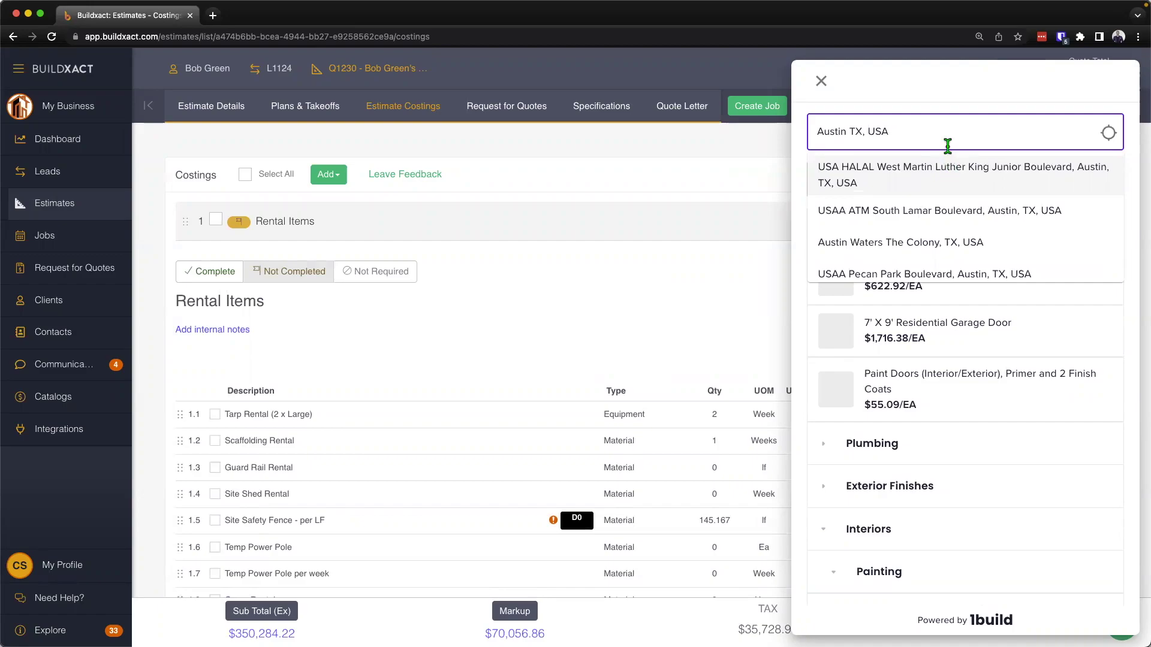
pyautogui.click(862, 94)
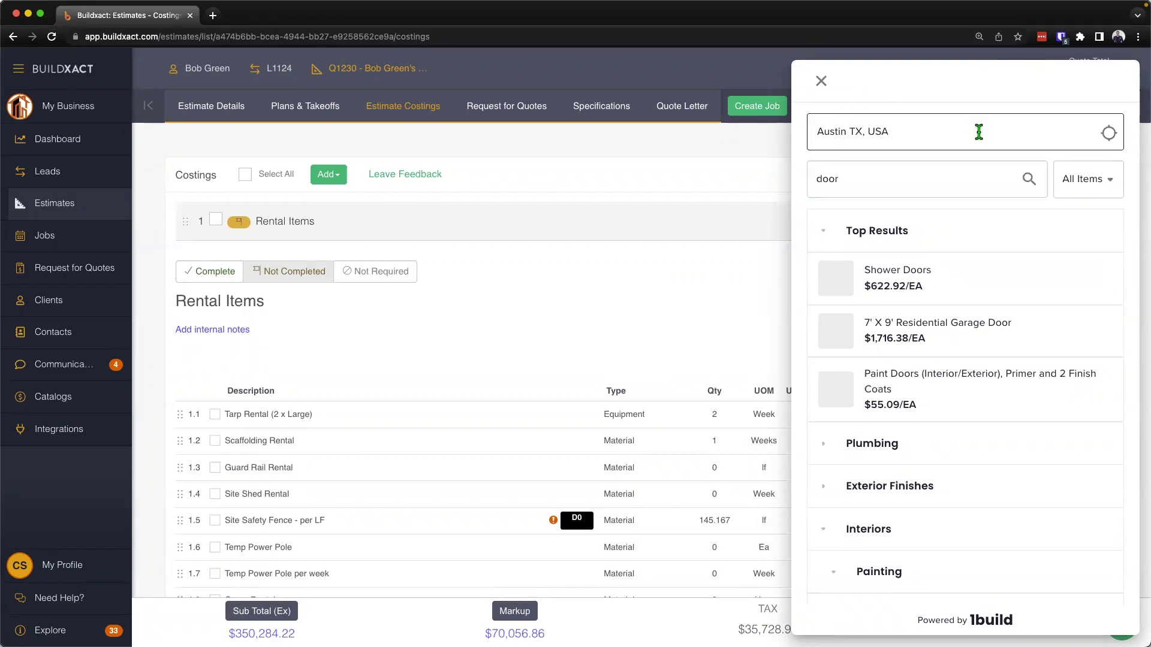
pyautogui.click(955, 174)
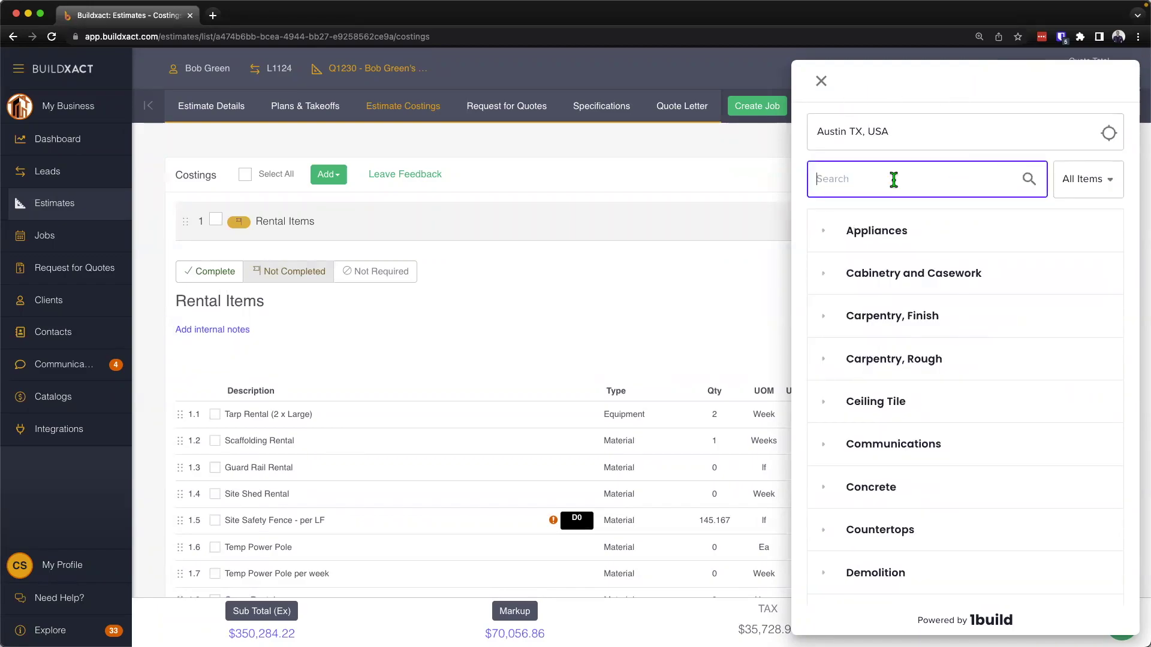
# - Search 1build for 'door' and drill into Wood (Solid Core, Natural) > Single Doors, 1/2 Lite > 32" Wide Openings
pyautogui.write('door')
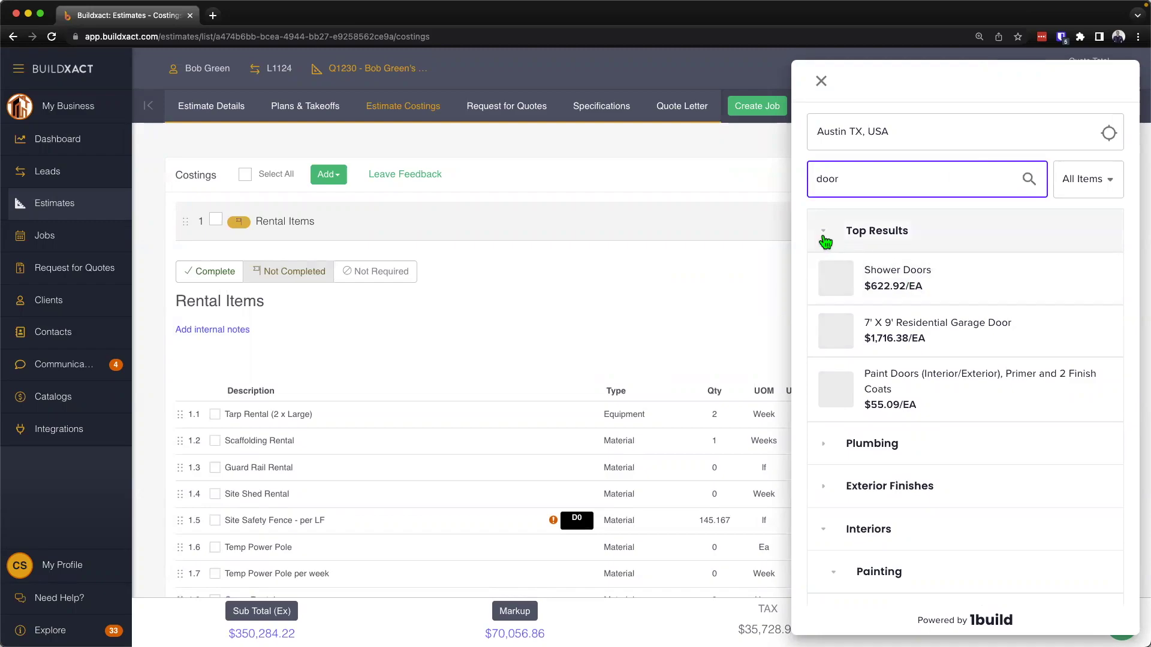
pyautogui.scroll(-5, 881, 396)
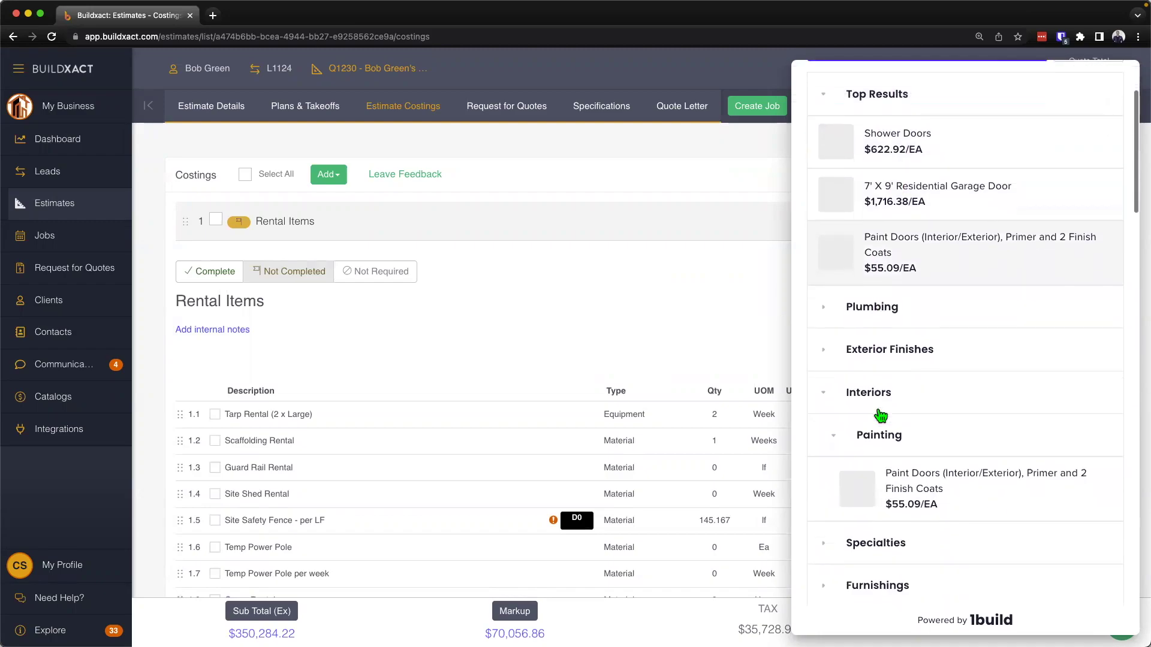
pyautogui.scroll(-4, 880, 415)
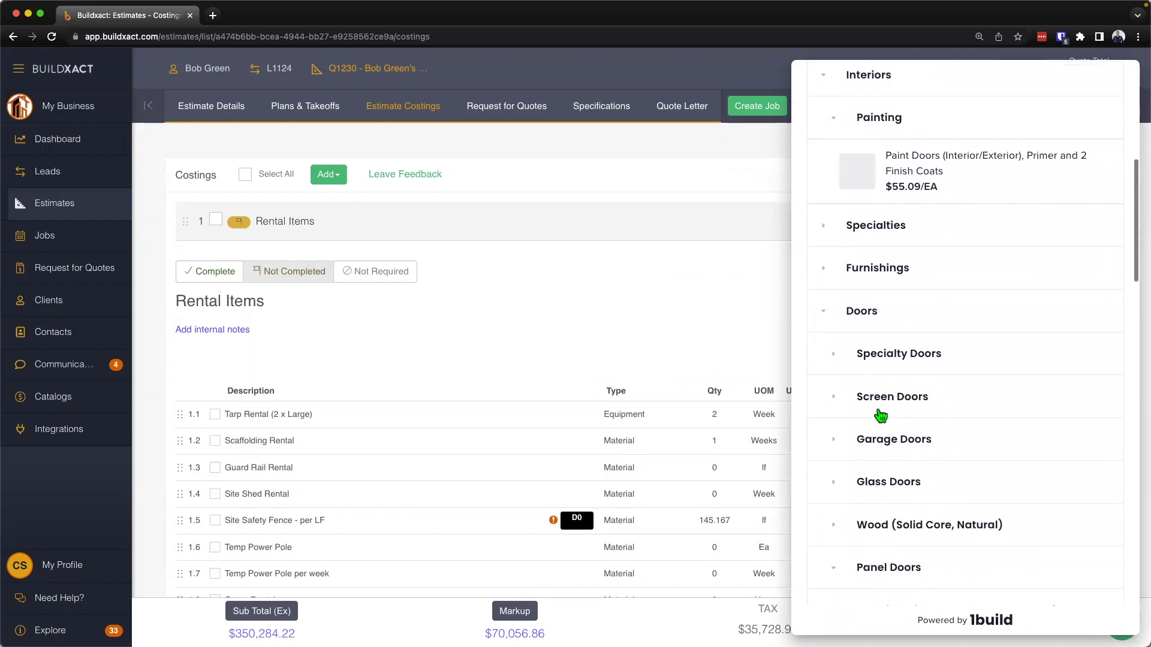
pyautogui.scroll(-2, 896, 397)
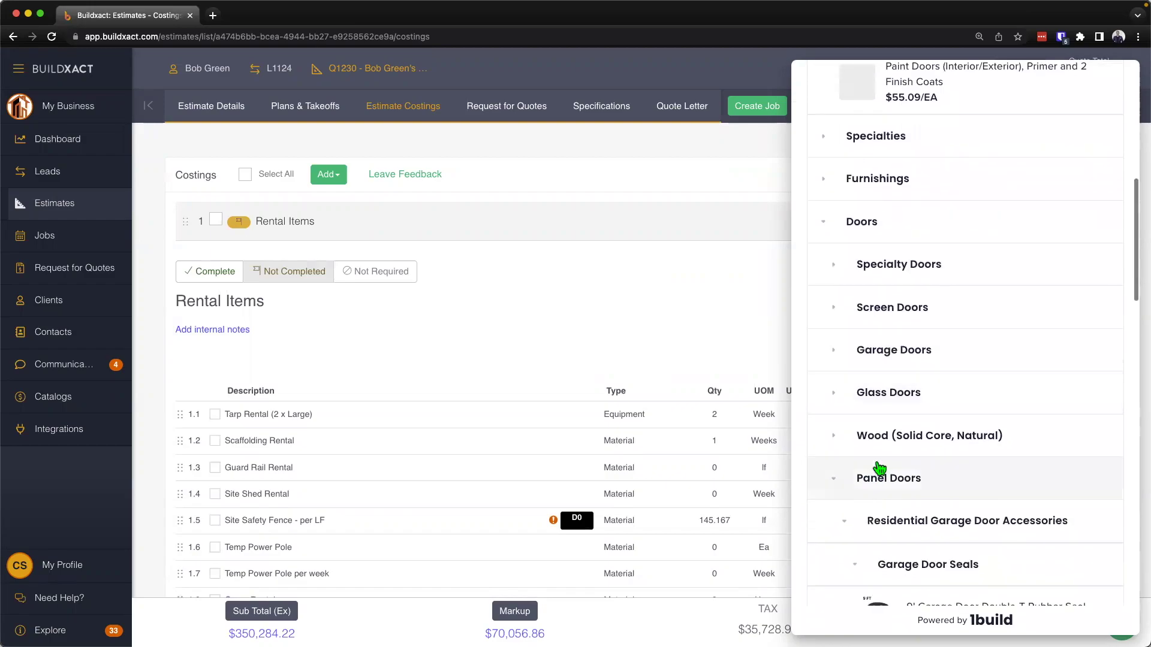
pyautogui.click(836, 439)
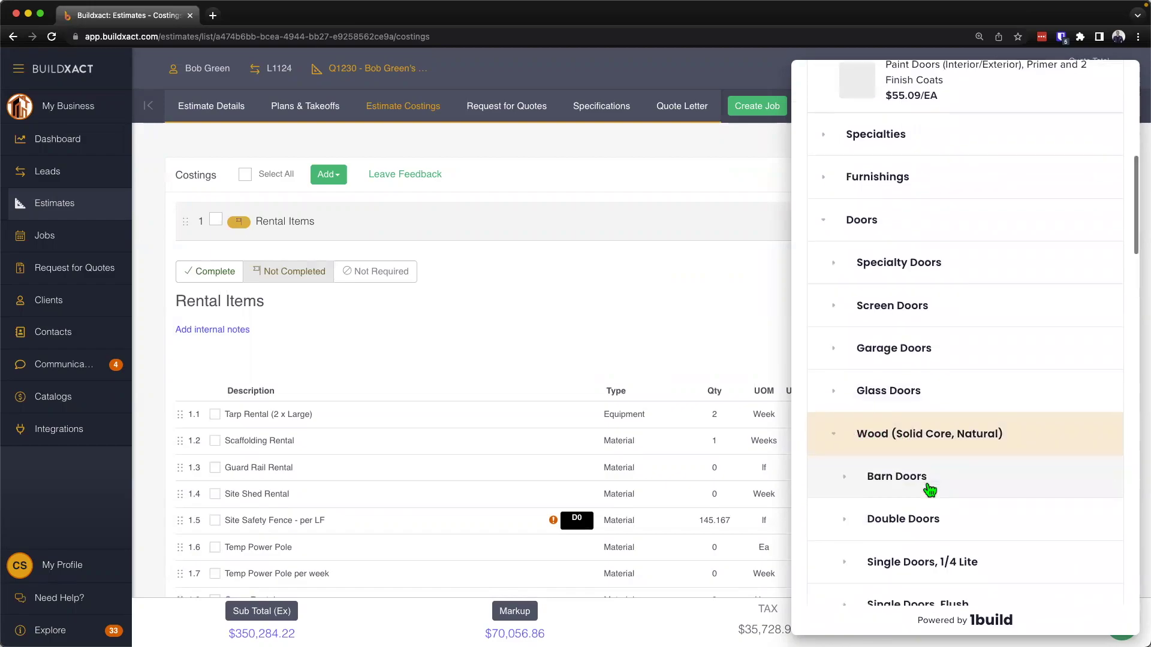
pyautogui.scroll(-3, 929, 489)
pyautogui.scroll(-2, 930, 491)
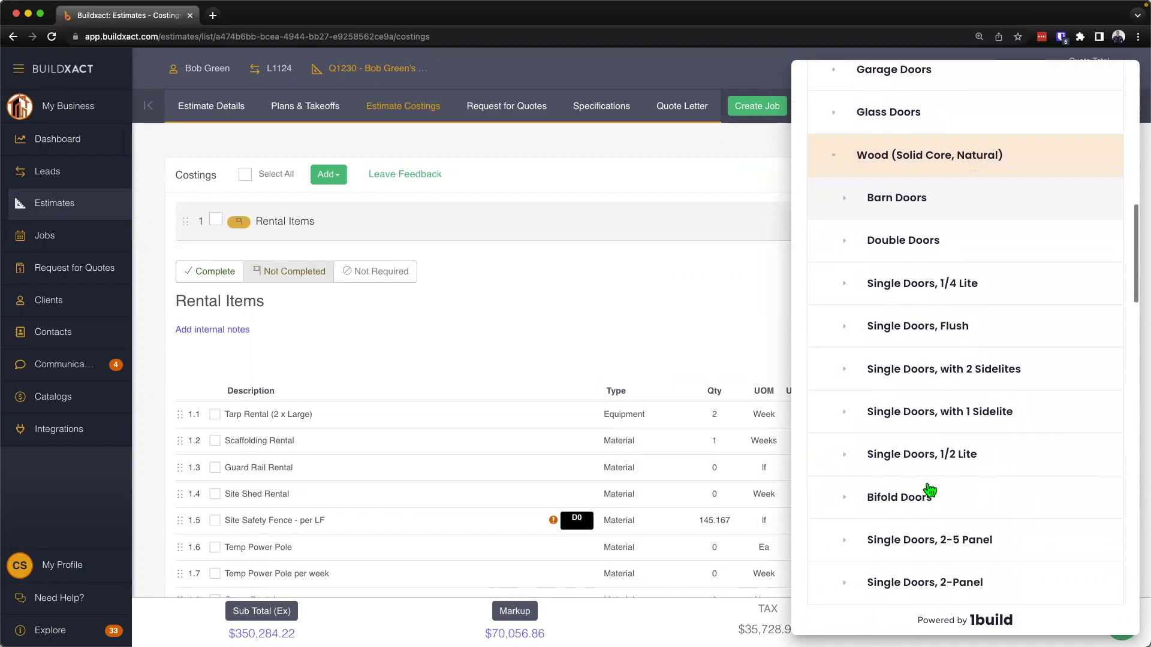
pyautogui.click(993, 457)
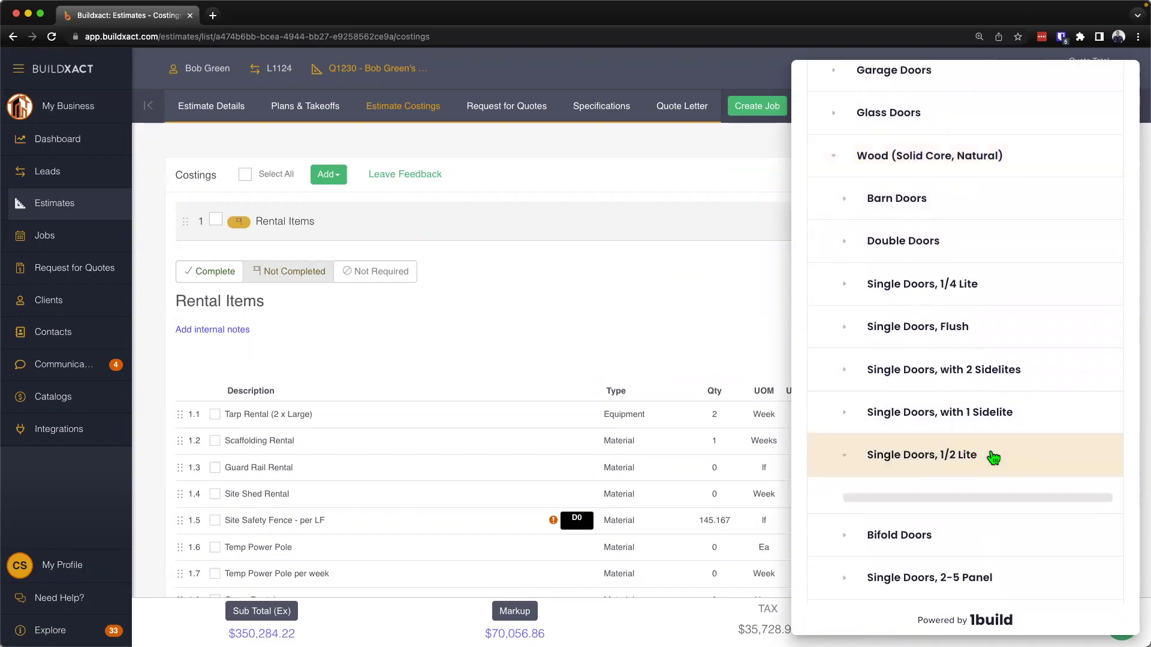
pyautogui.scroll(-2, 980, 497)
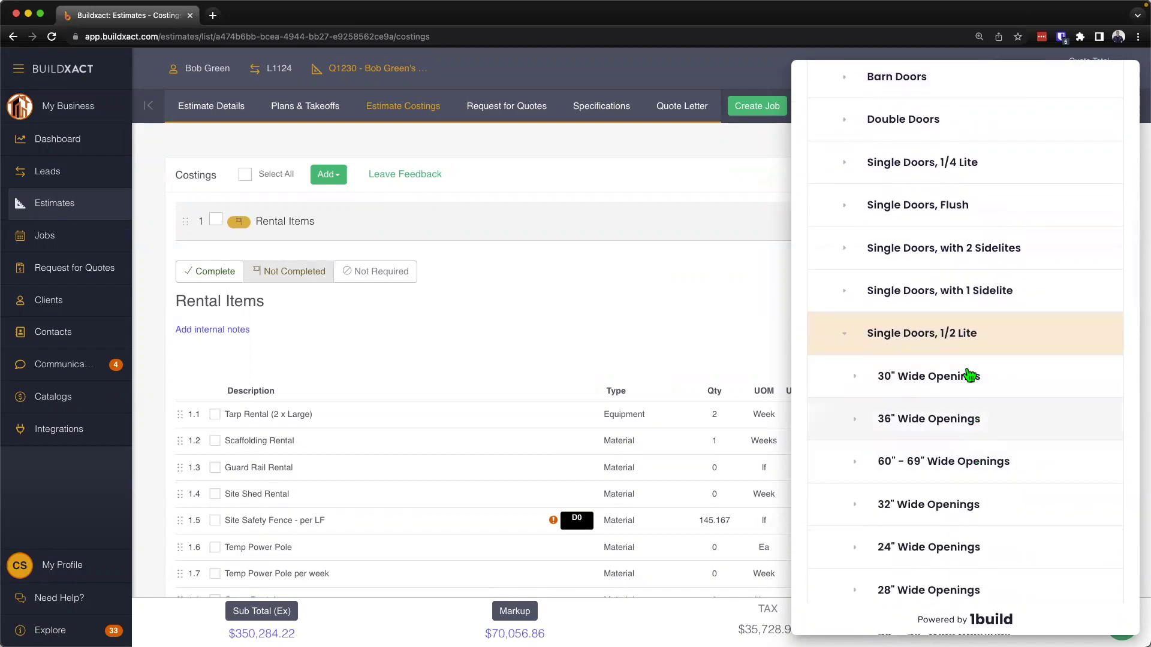
pyautogui.click(971, 518)
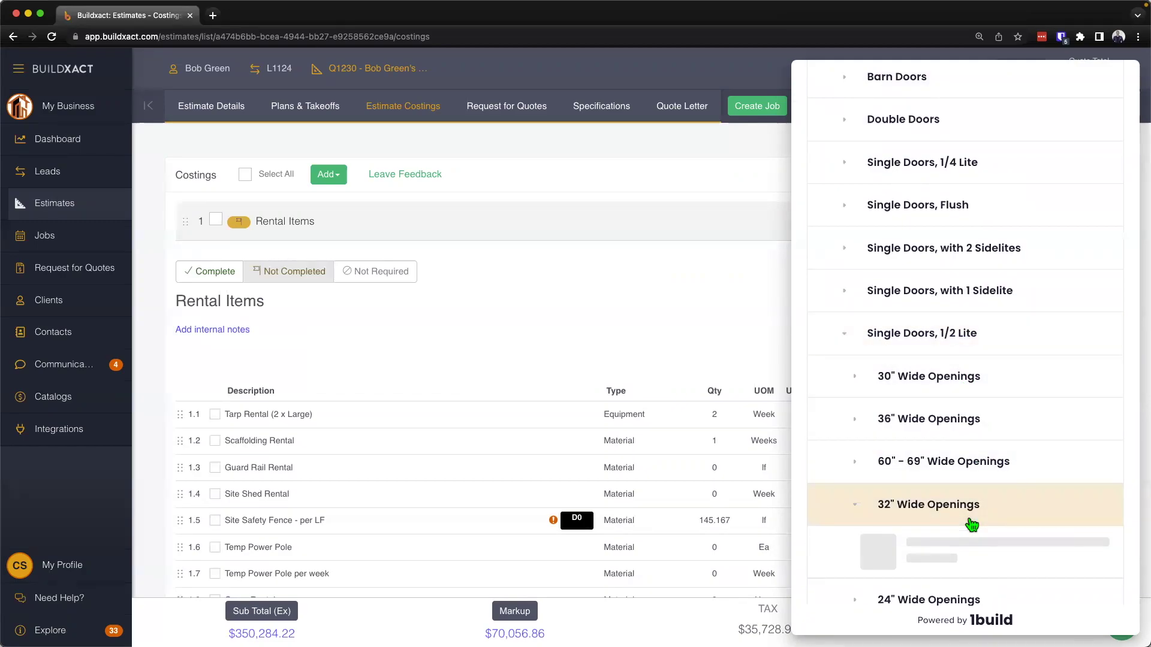
pyautogui.scroll(-2, 980, 485)
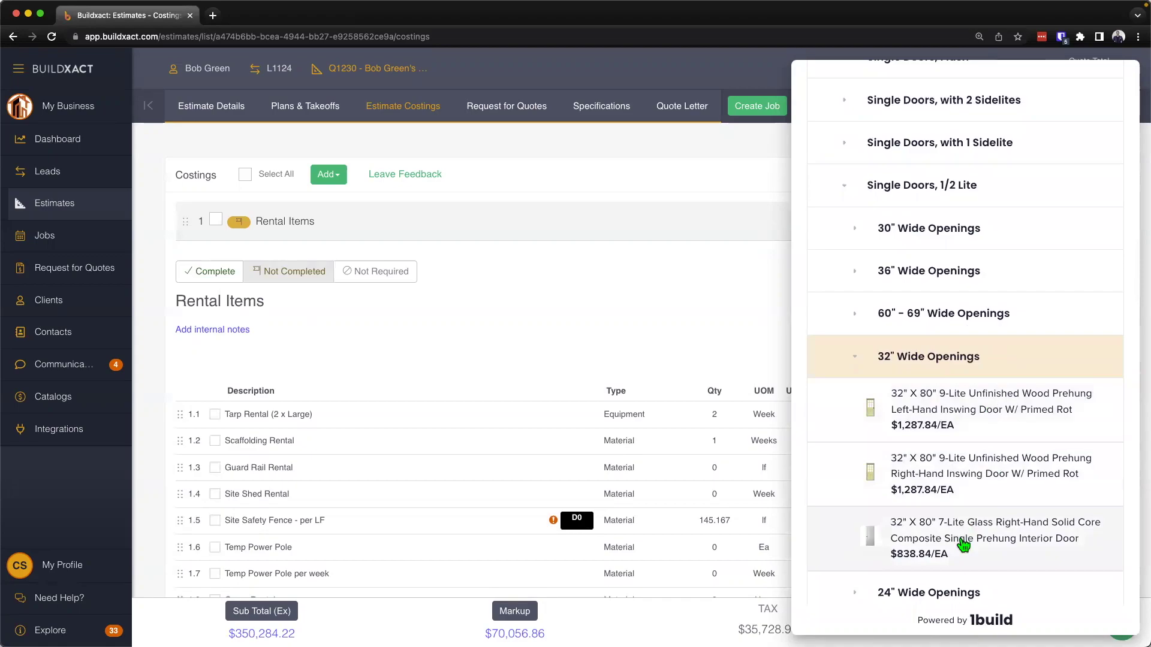
# - Open the 32" X 80" 7-Lite Glass door's details and exclude labor, leaving a $655.00 rate
pyautogui.click(963, 544)
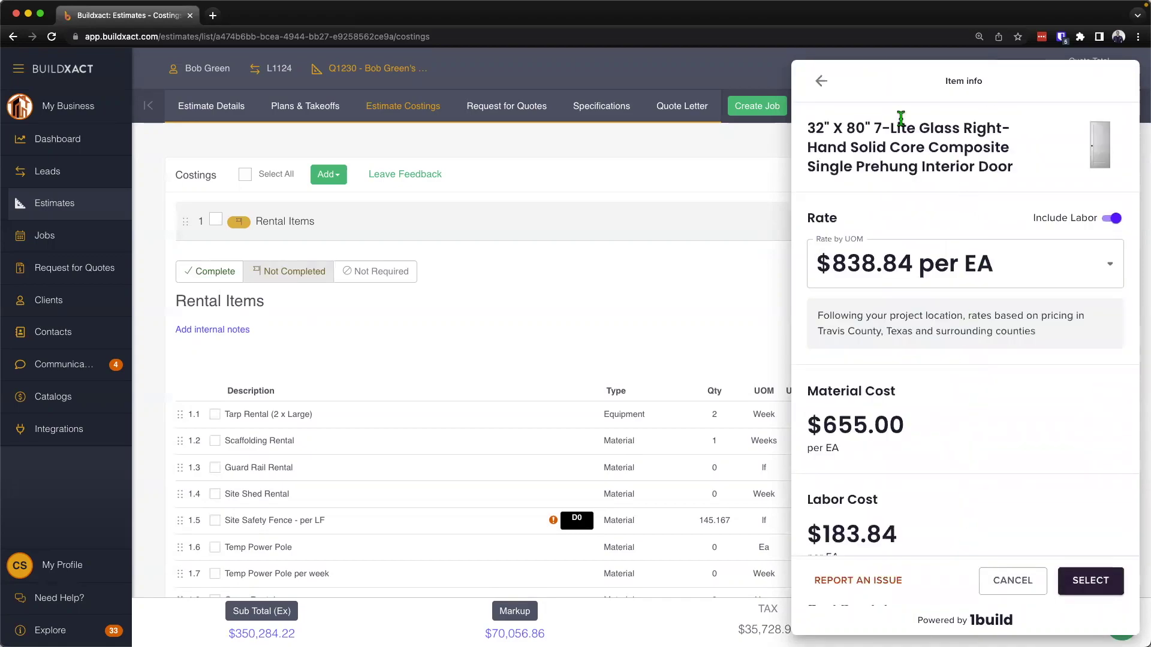
pyautogui.moveTo(809, 124); pyautogui.dragTo(1021, 174)
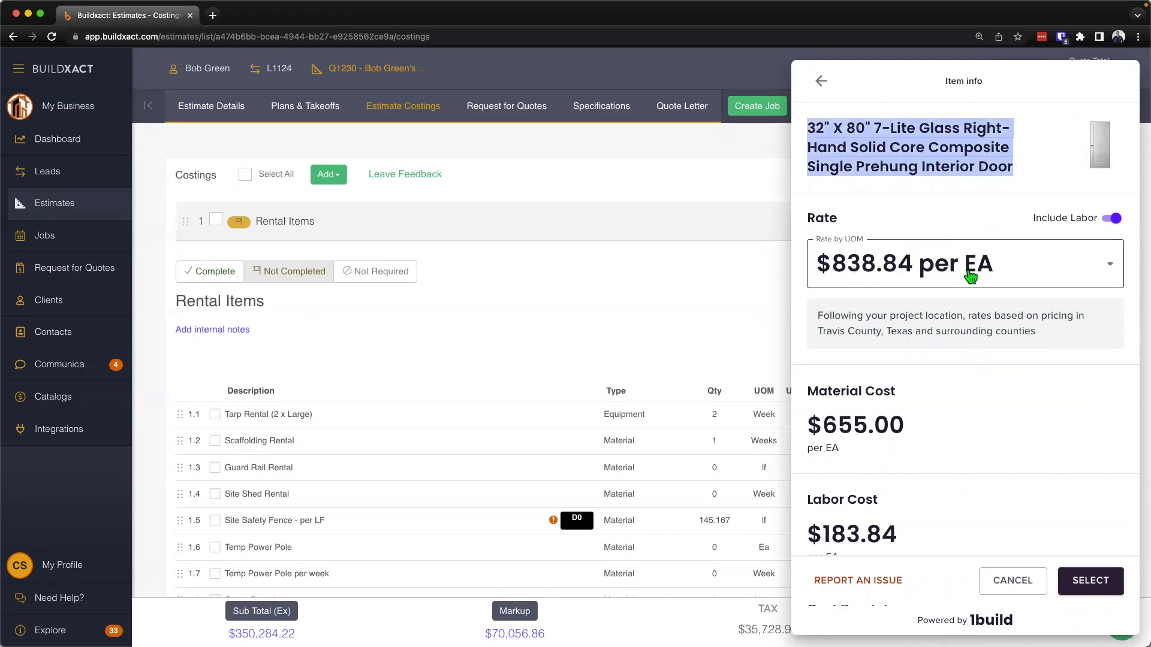
pyautogui.click(1112, 220)
pyautogui.click(1112, 219)
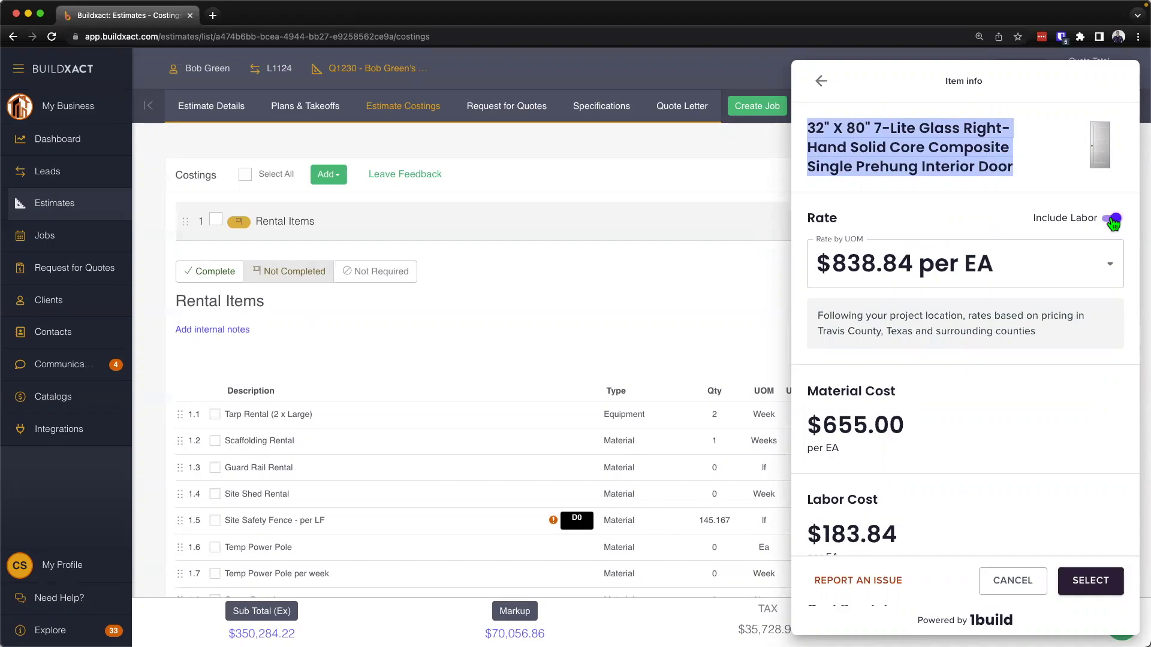
pyautogui.click(1112, 219)
pyautogui.click(1112, 219)
pyautogui.click(1104, 221)
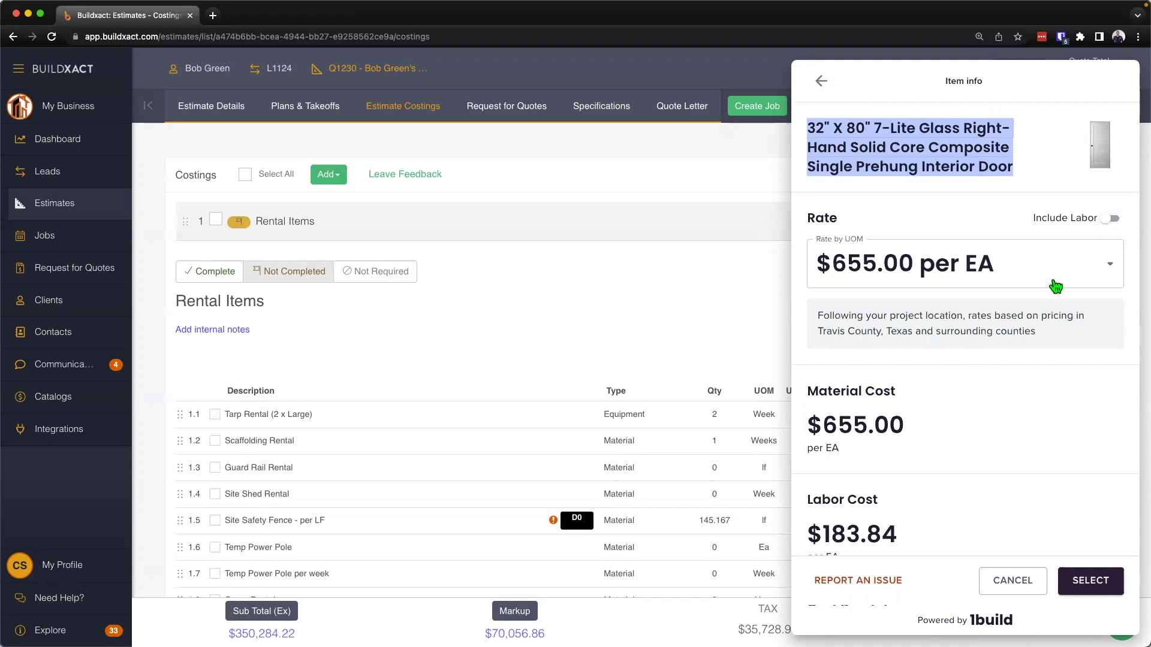
# - Review the door's Cost Breakdown and Description sections
pyautogui.scroll(-2, 984, 454)
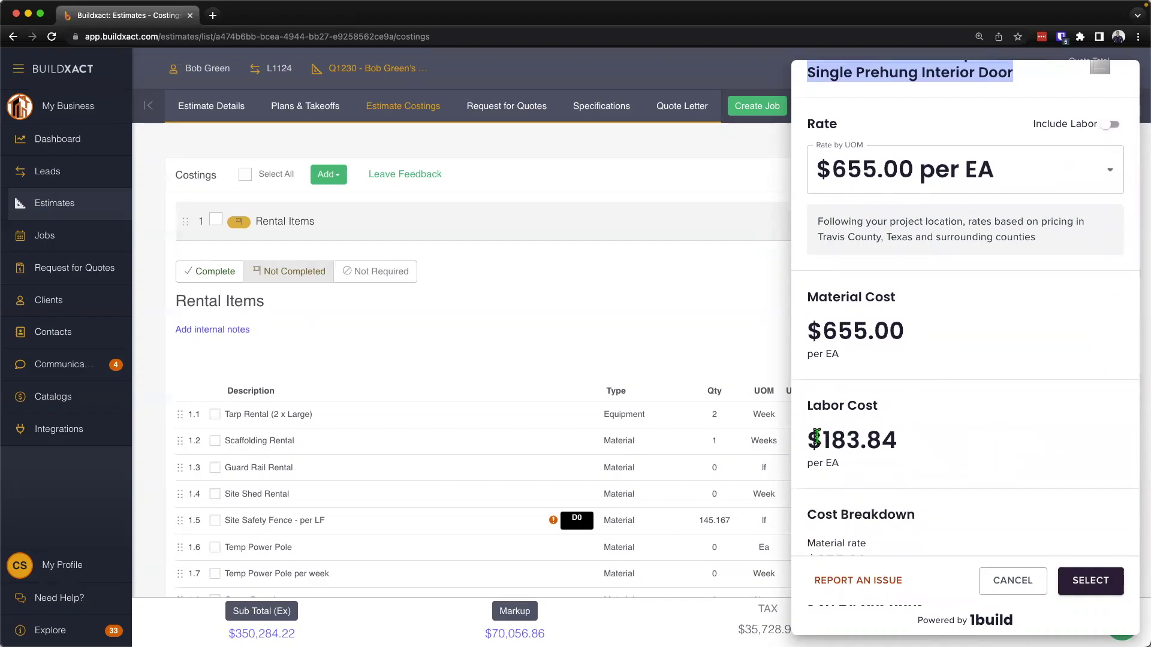
pyautogui.scroll(-3, 974, 455)
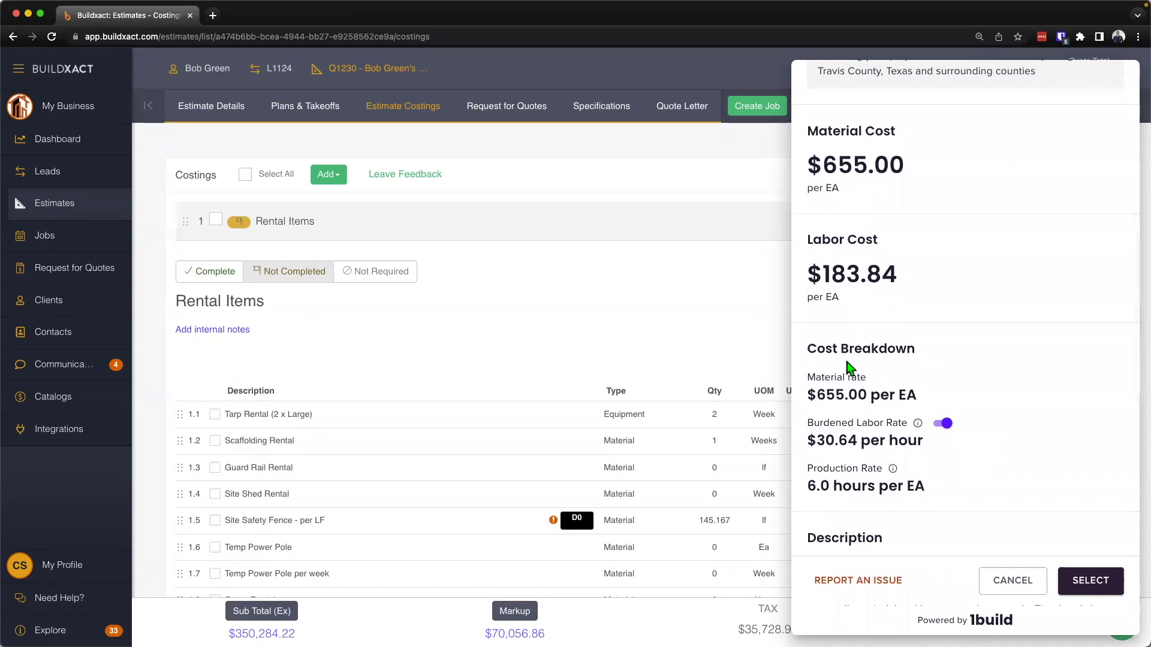
pyautogui.moveTo(919, 424)
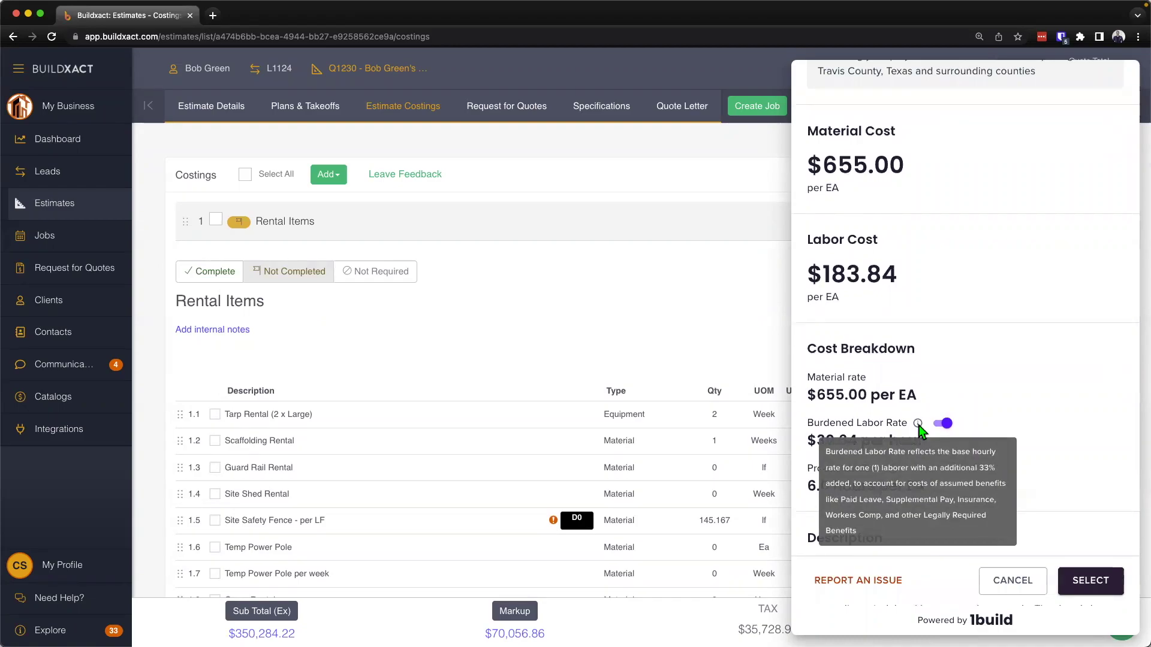
pyautogui.scroll(-4, 1074, 300)
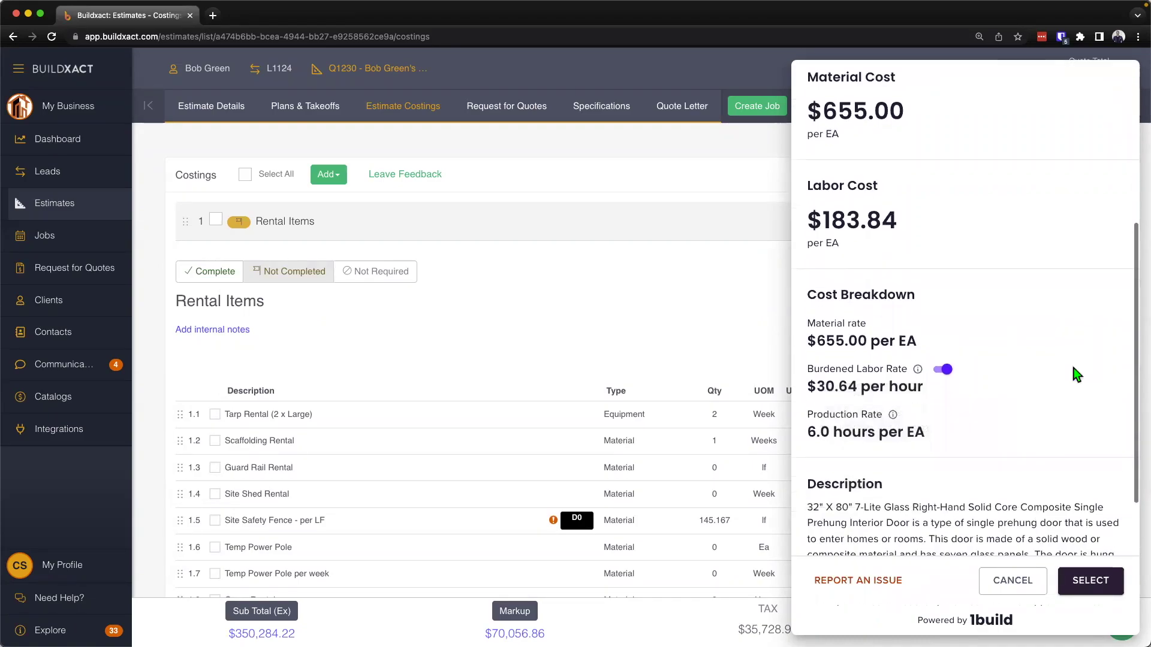
pyautogui.scroll(-1, 1074, 374)
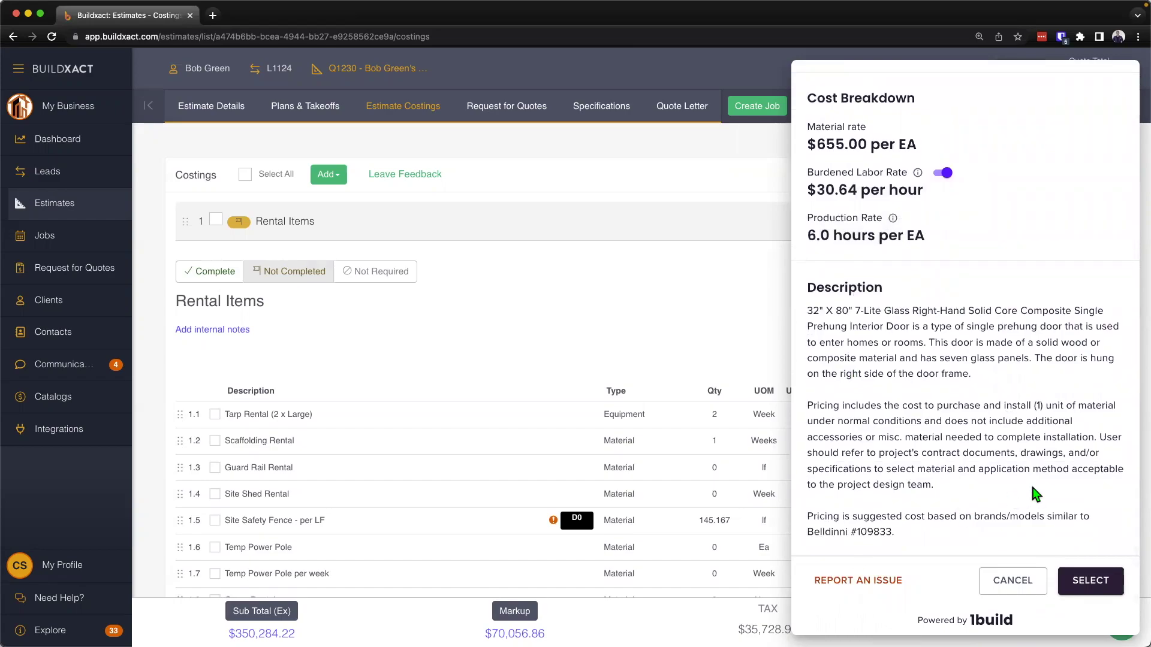
pyautogui.scroll(-4, 704, 483)
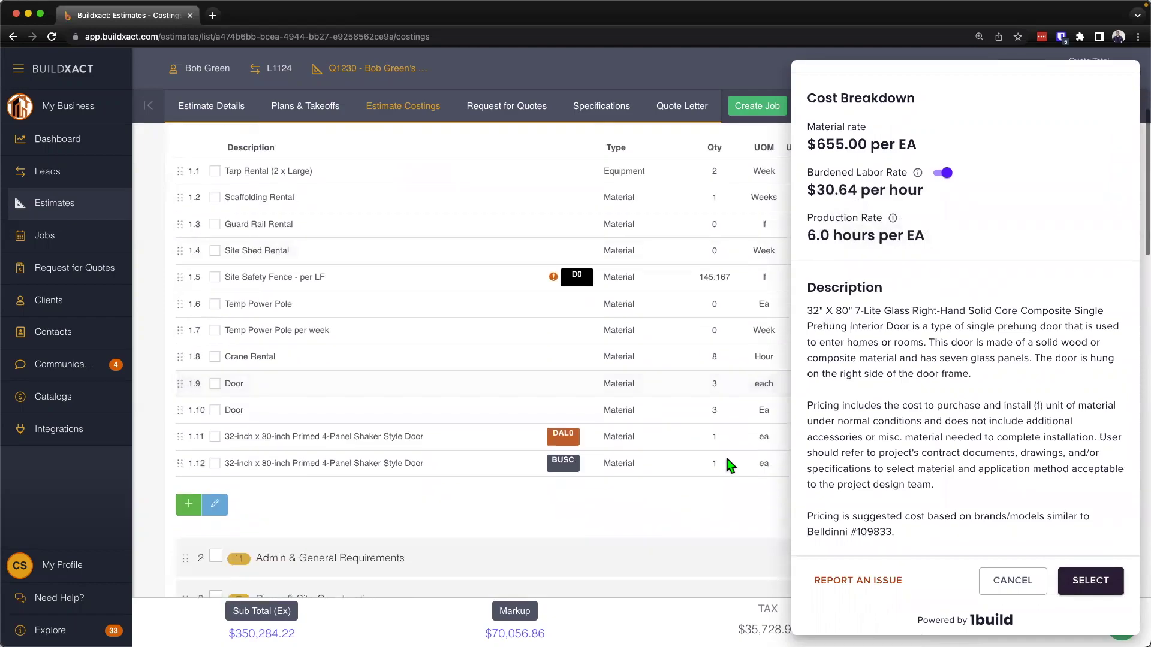
pyautogui.scroll(10, 887, 322)
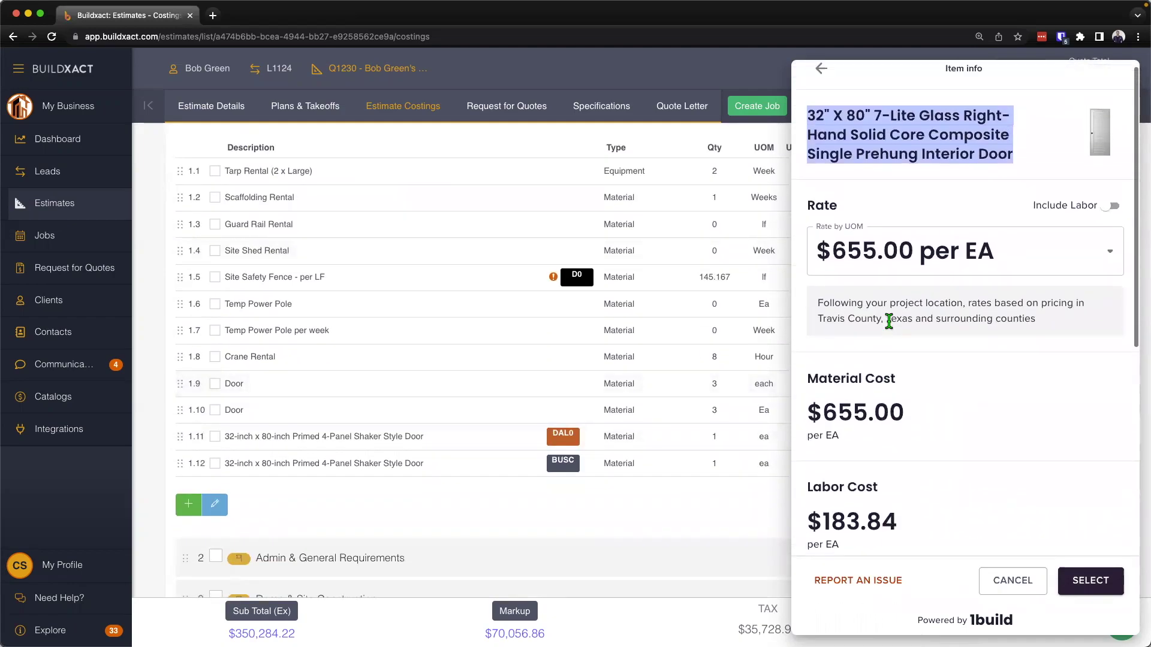
pyautogui.scroll(1, 889, 322)
# - Copy the 7-Lite Glass door's title into the description of new row 1.13
pyautogui.click(809, 126)
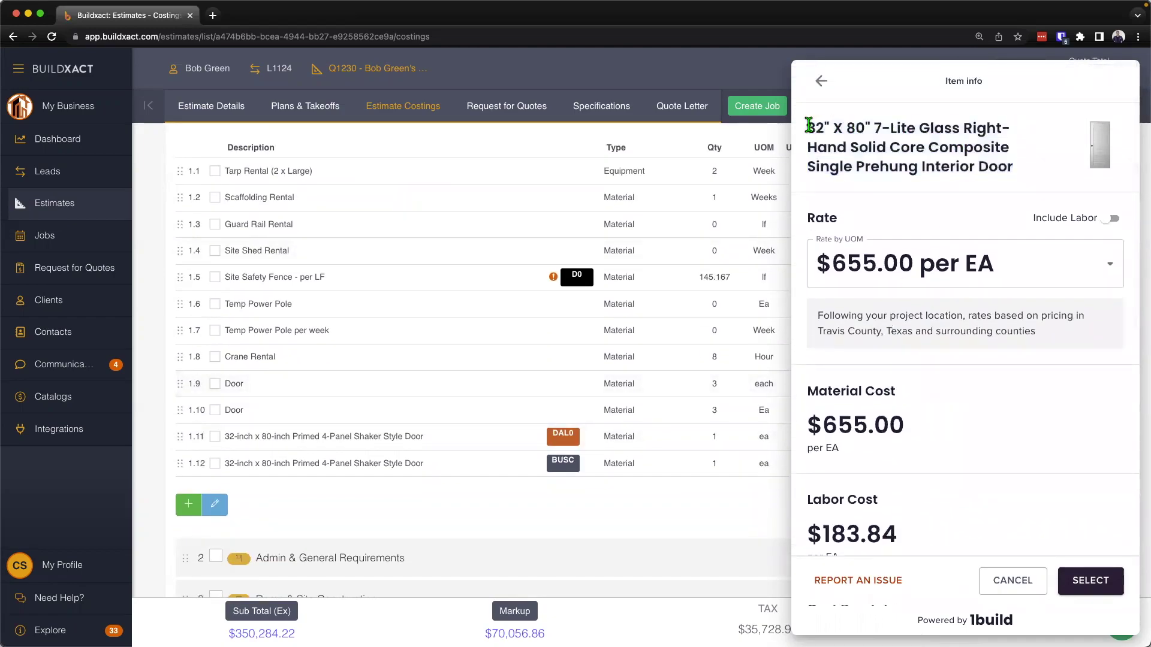
pyautogui.moveTo(810, 126); pyautogui.dragTo(1019, 174)
pyautogui.rightClick(961, 149)
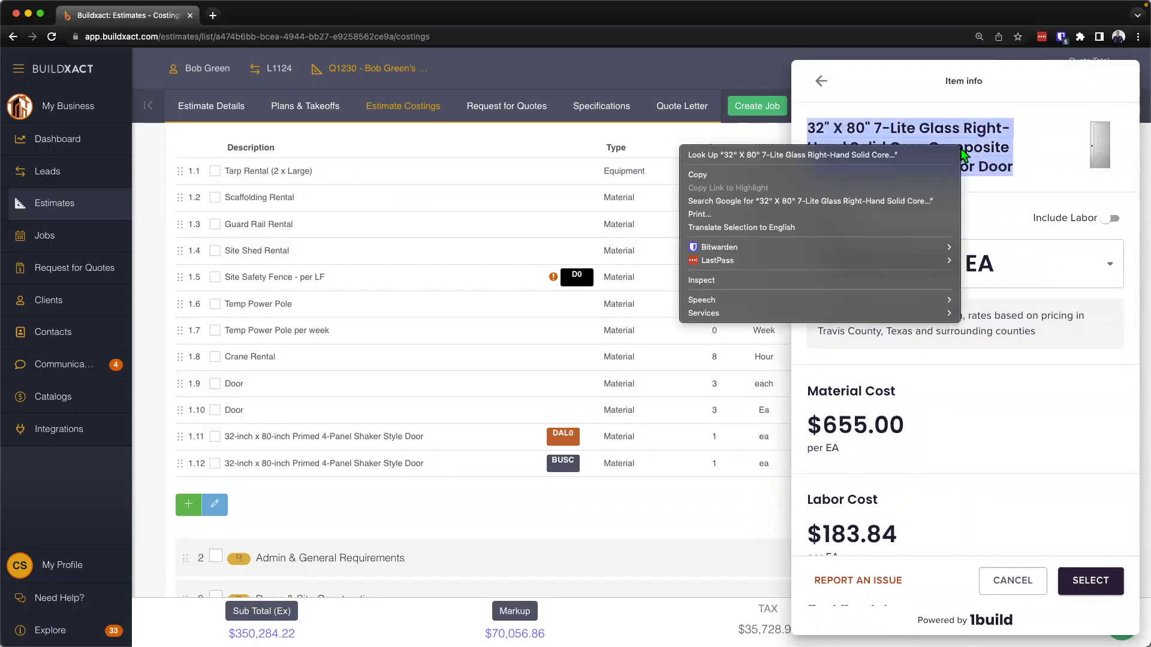
pyautogui.click(901, 175)
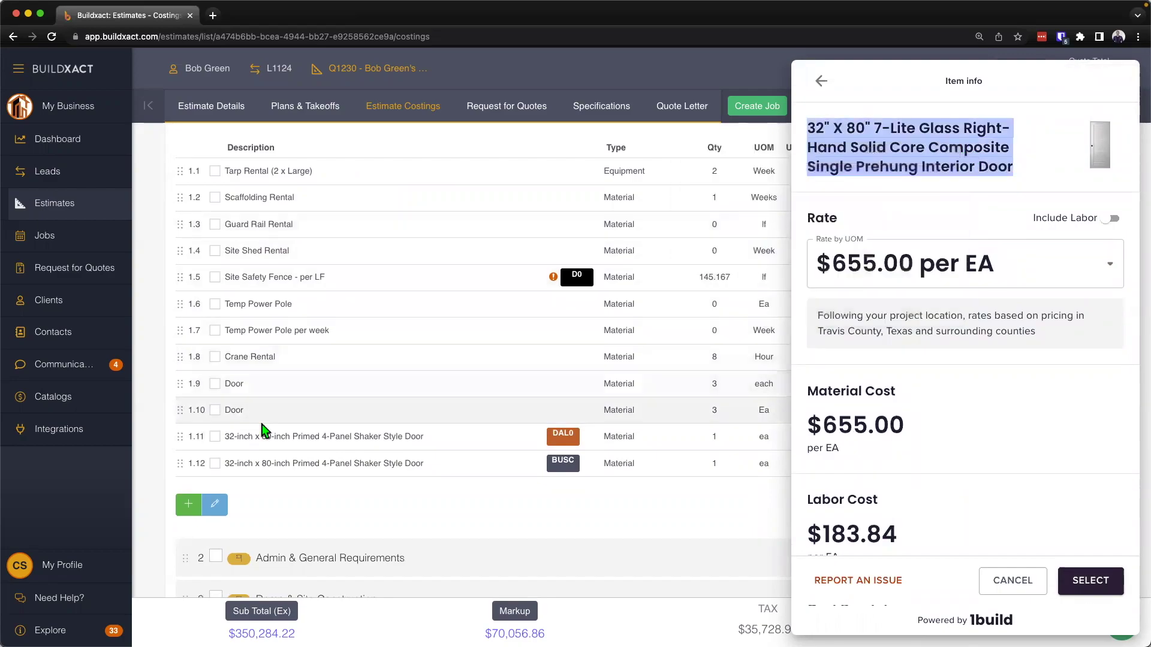
pyautogui.click(187, 504)
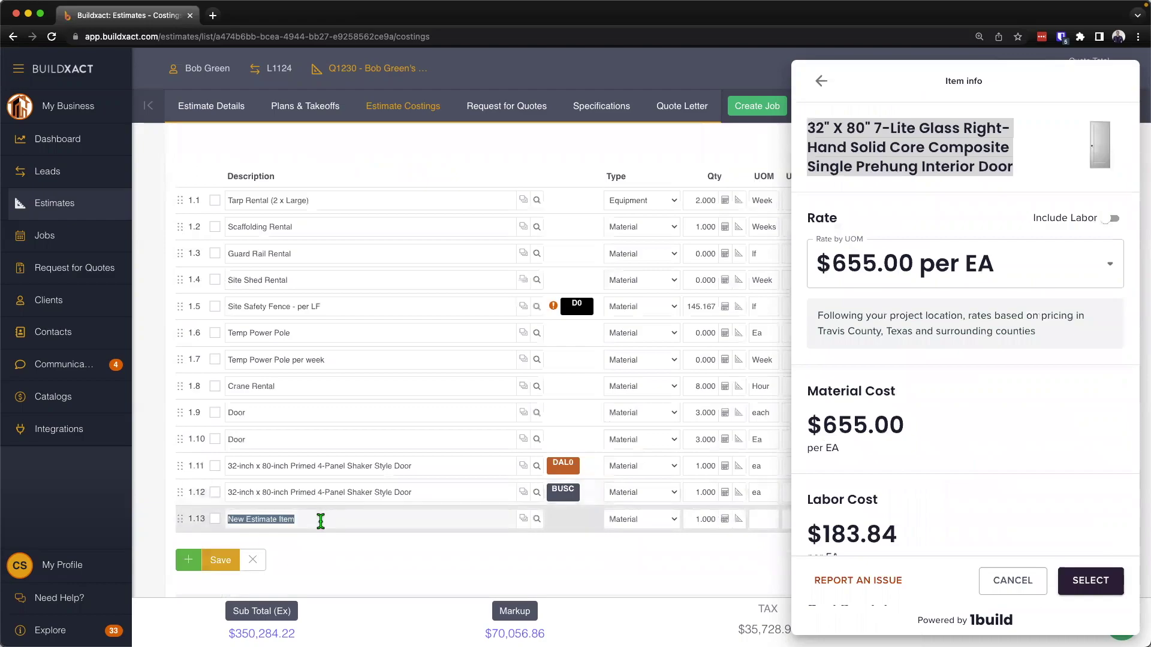
pyautogui.press('BackSpace')
pyautogui.rightClick(321, 521)
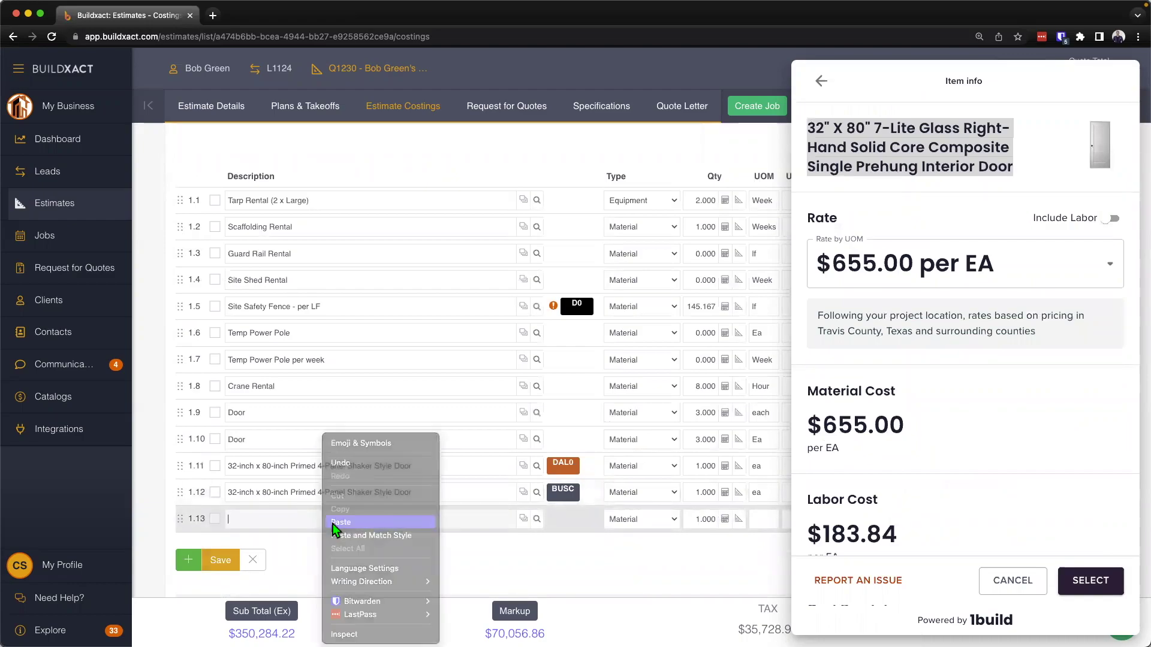
pyautogui.click(336, 522)
# - Set row 1.13's unit to Ea and its unit cost to the 1build rate of $655.00
pyautogui.click(765, 520)
pyautogui.write('ea')
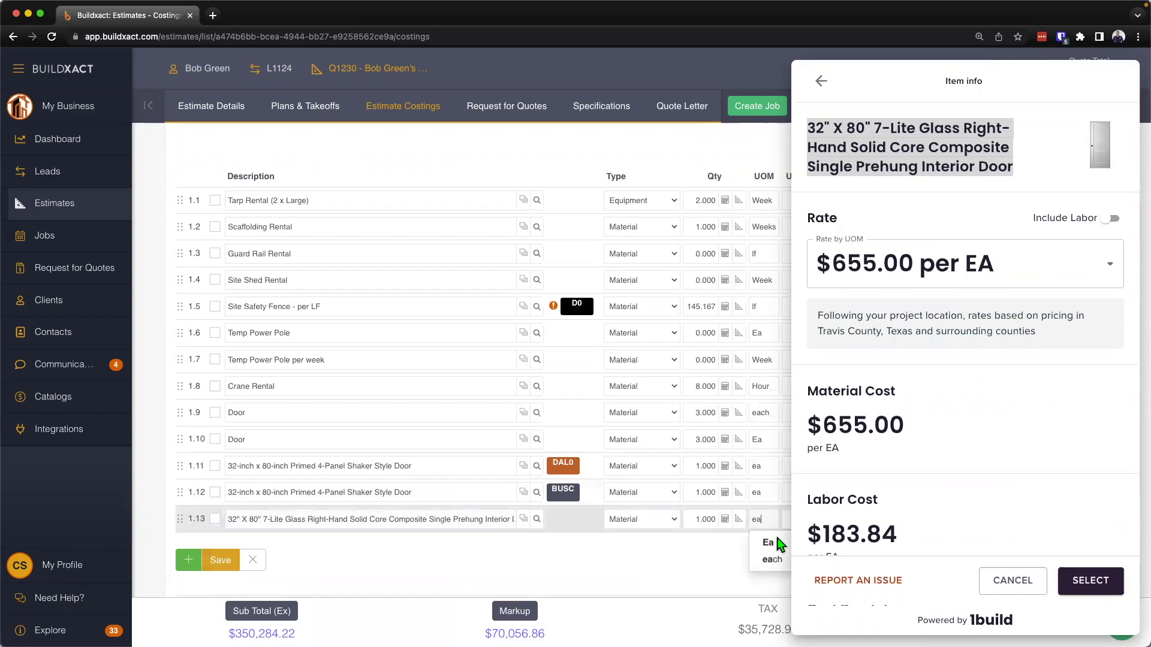
pyautogui.click(774, 545)
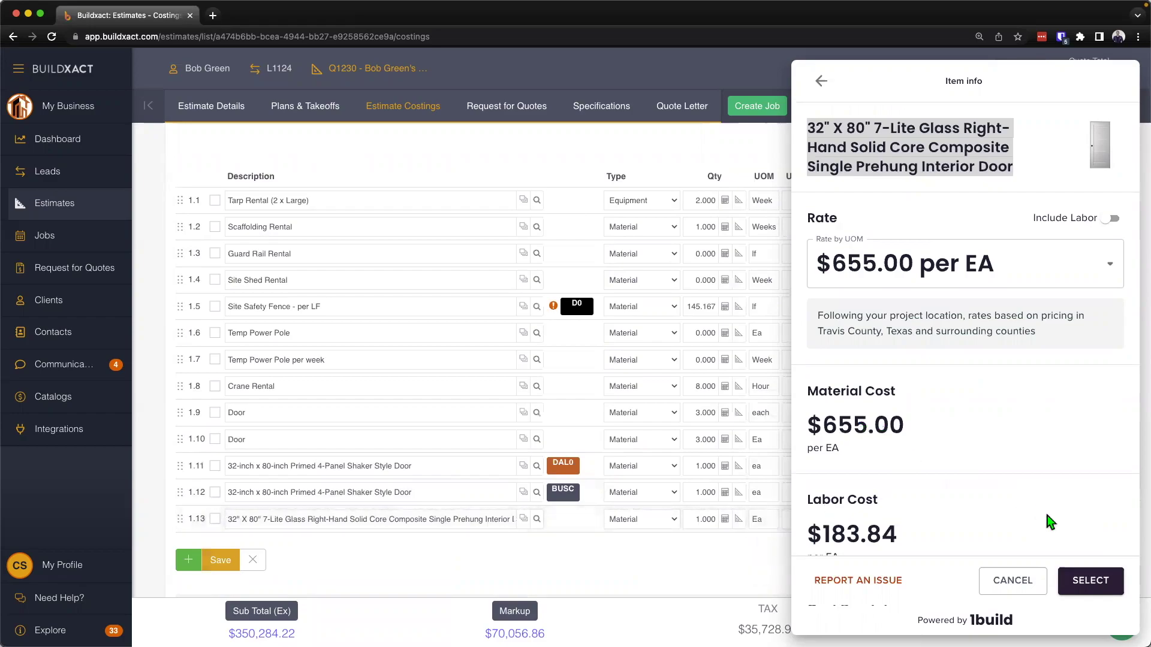
pyautogui.click(1091, 581)
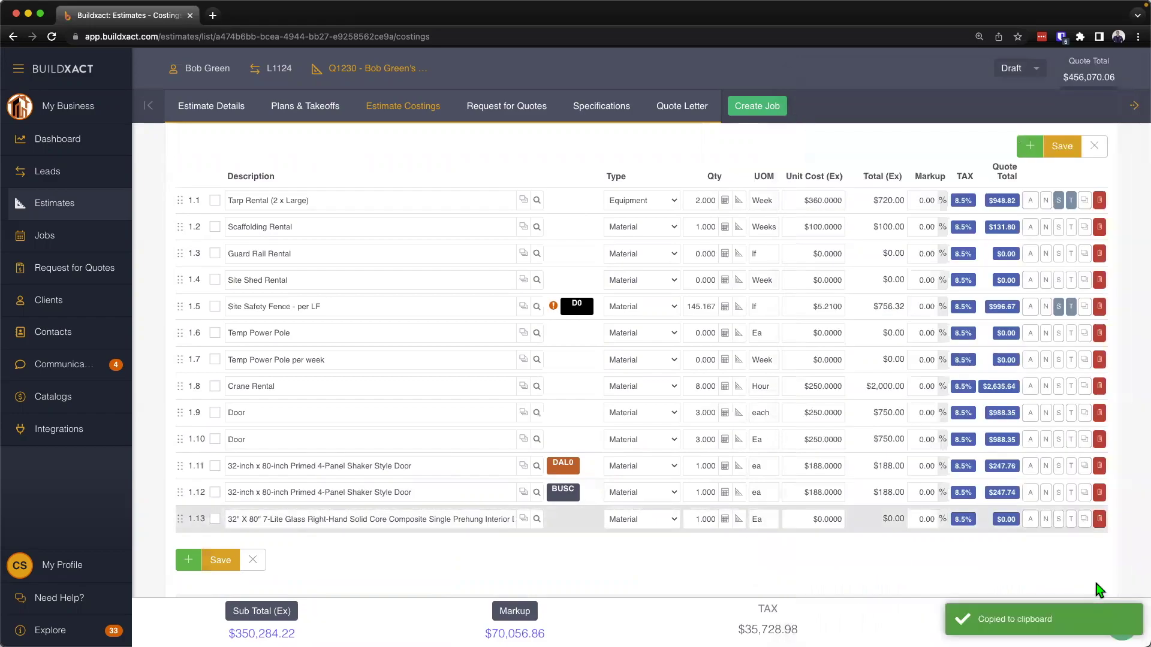
pyautogui.rightClick(830, 517)
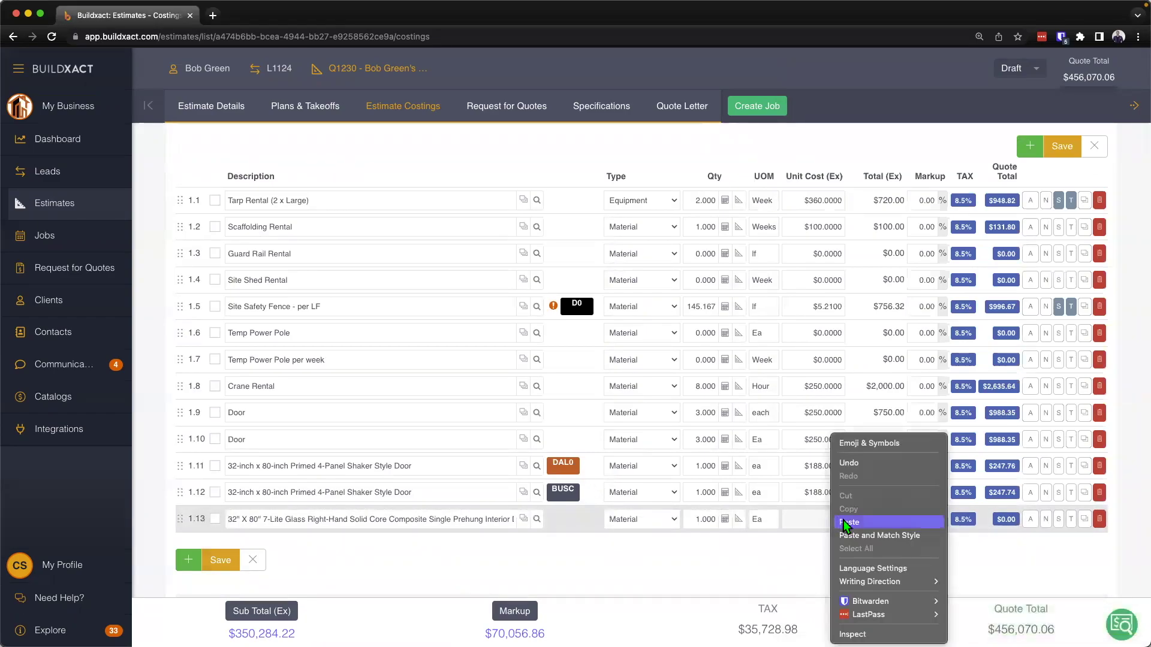
pyautogui.click(843, 519)
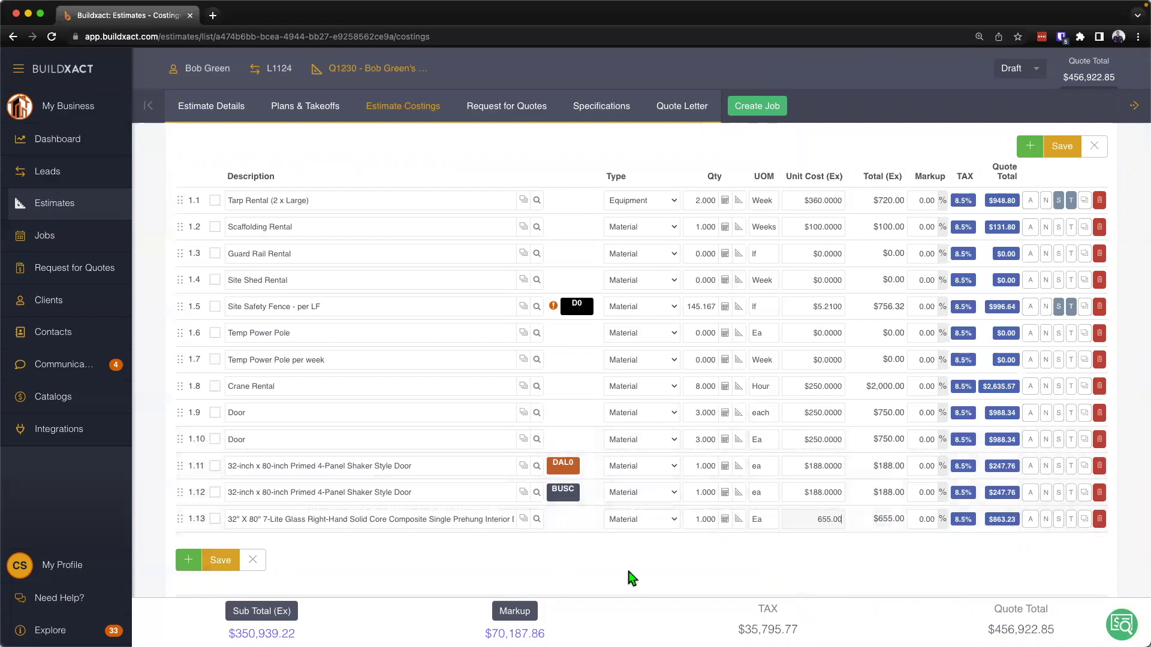
# - Save the estimate with the door line, then set Rental Items' status to Complete
pyautogui.scroll(5, 863, 437)
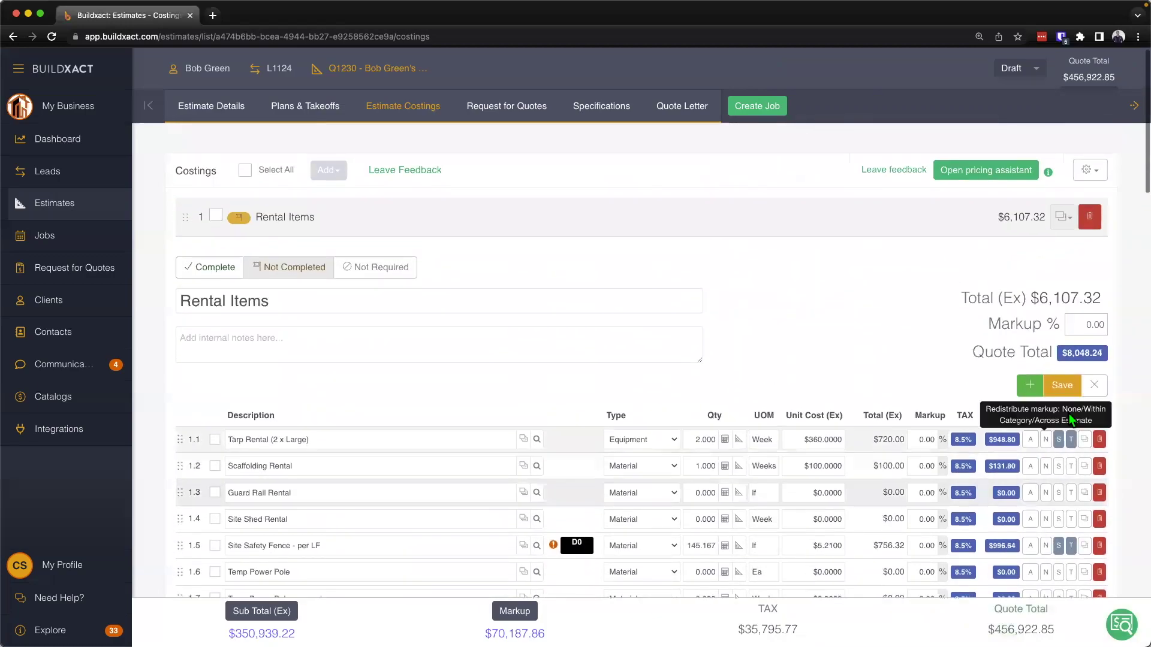
pyautogui.click(1063, 387)
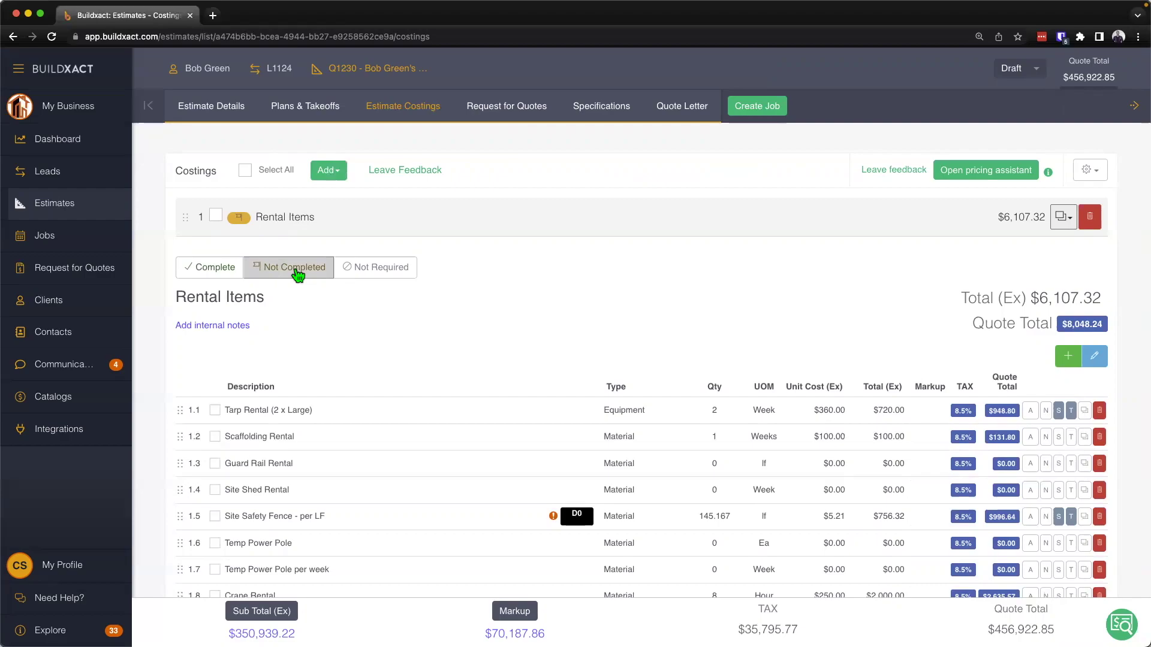
pyautogui.click(221, 265)
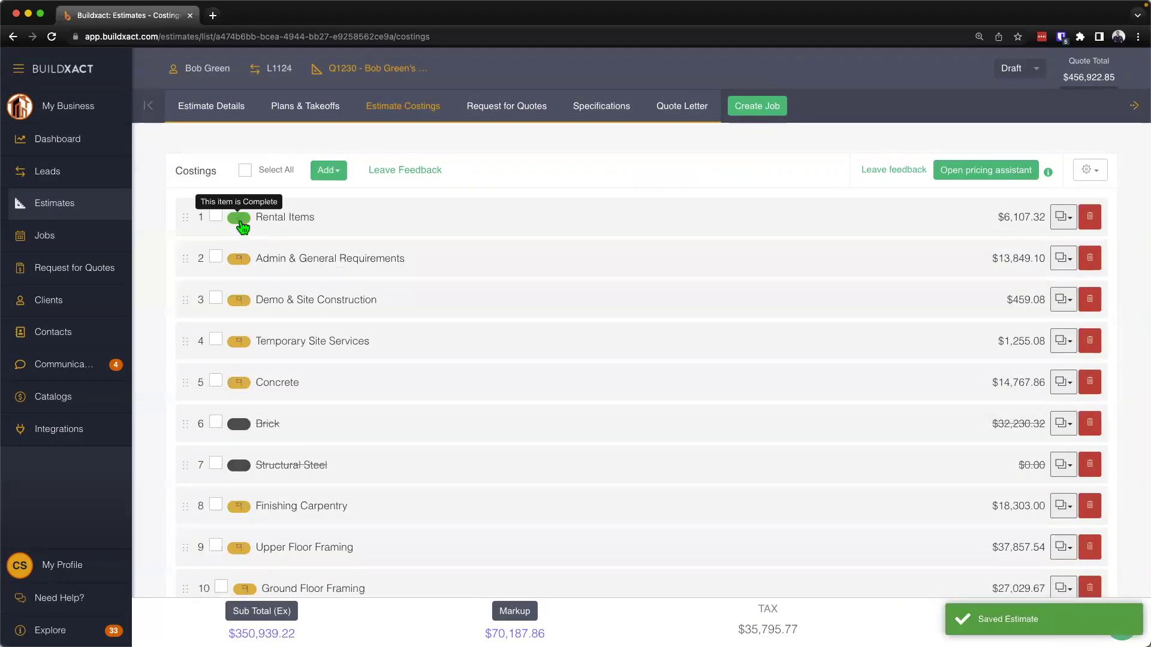
pyautogui.click(316, 226)
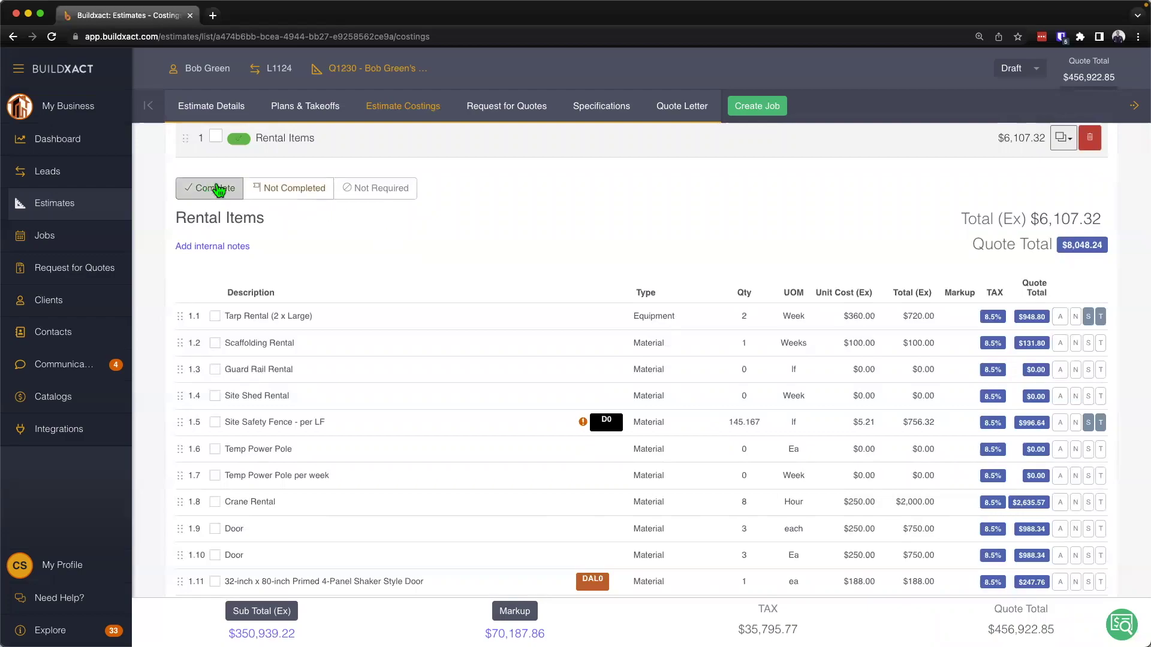
pyautogui.scroll(1, 231, 192)
pyautogui.click(223, 214)
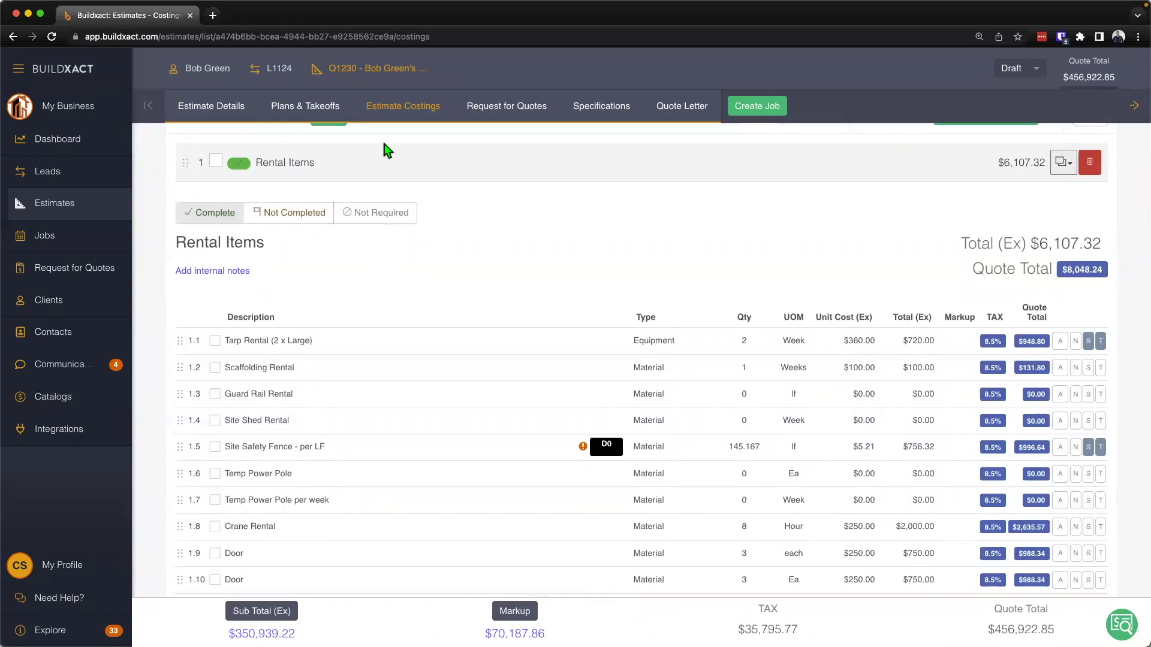
pyautogui.click(378, 214)
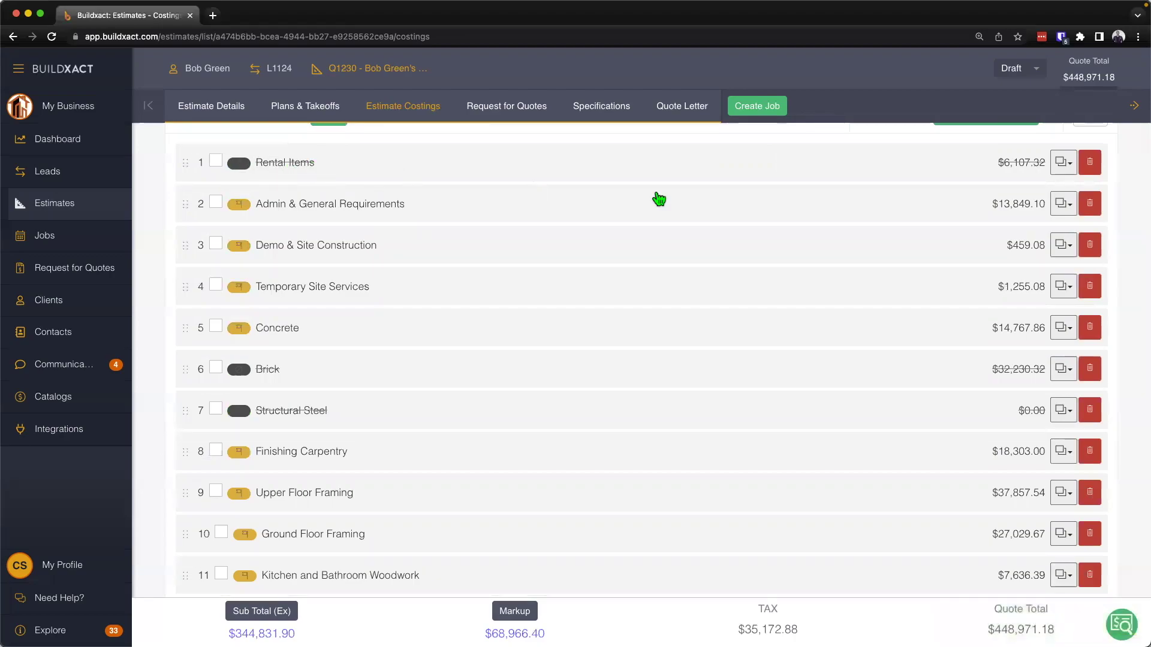
# - Reopen Rental Items and return it to Complete, restoring the $456,922.85 quote total
pyautogui.click(935, 163)
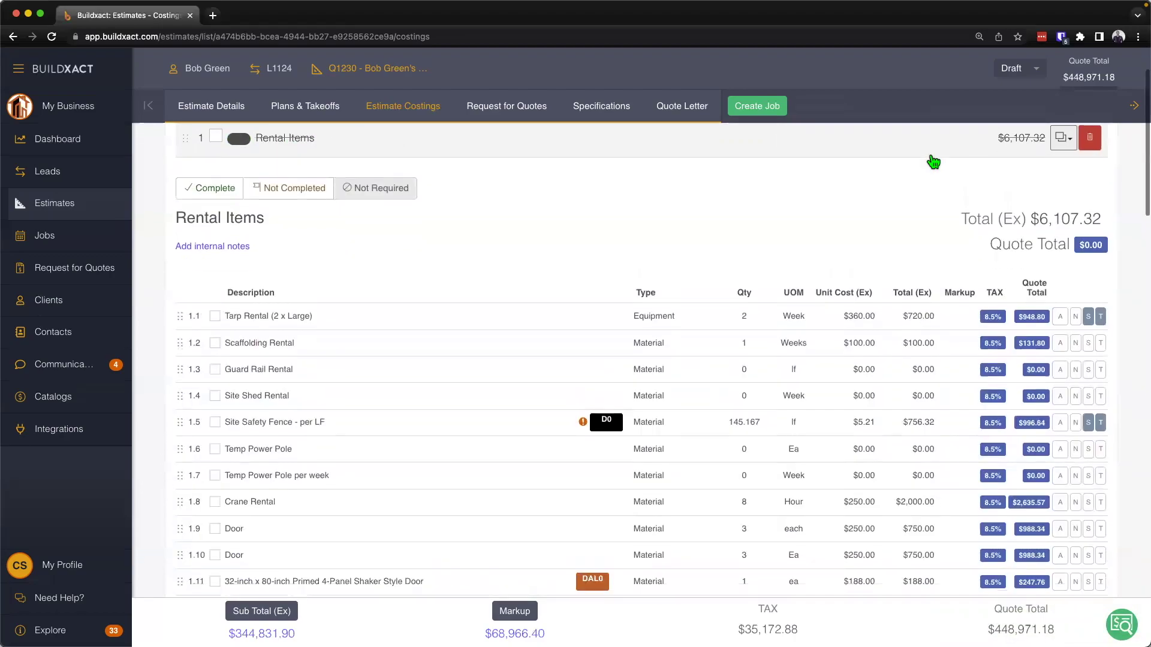
pyautogui.scroll(2, 959, 180)
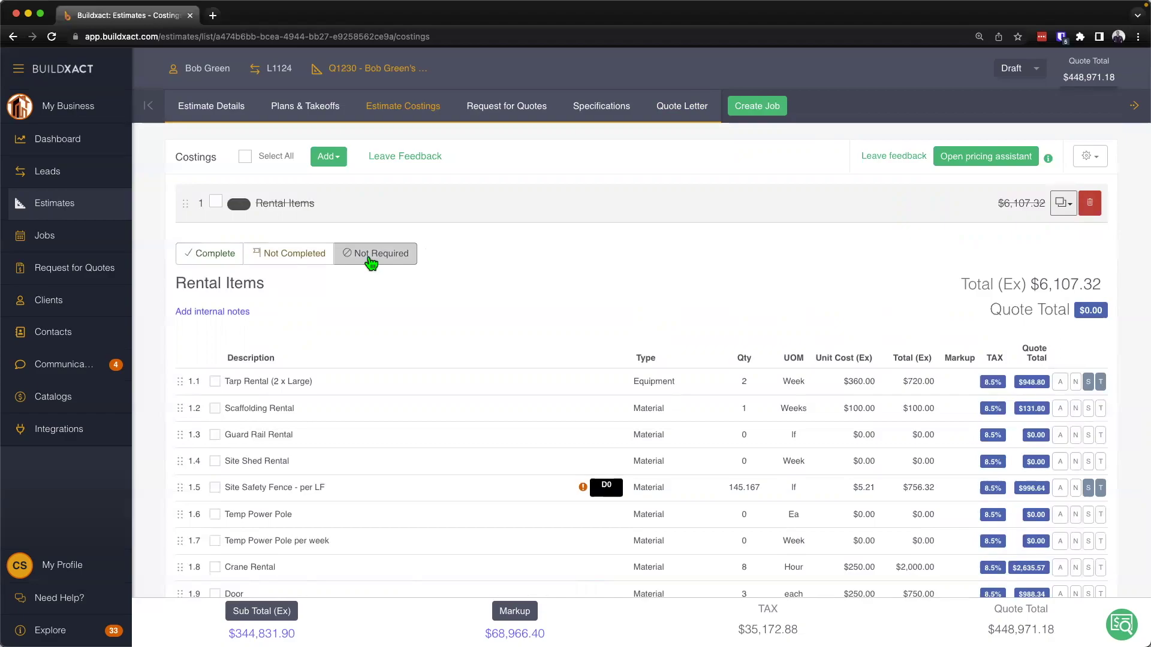
pyautogui.click(210, 263)
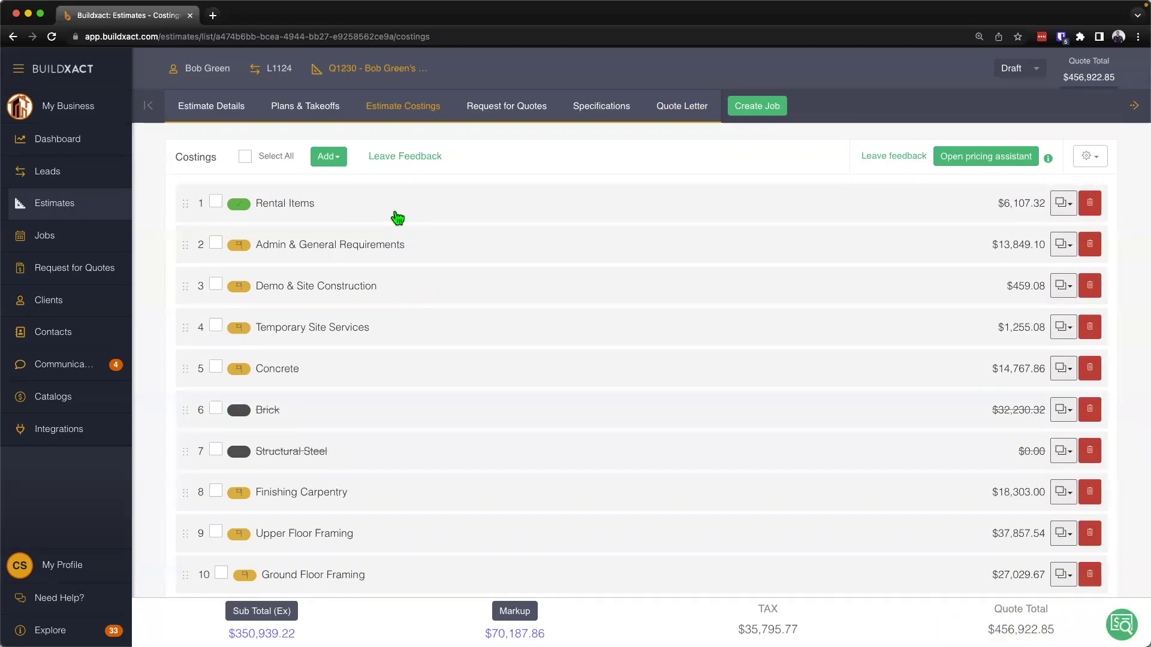
pyautogui.scroll(-7, 398, 217)
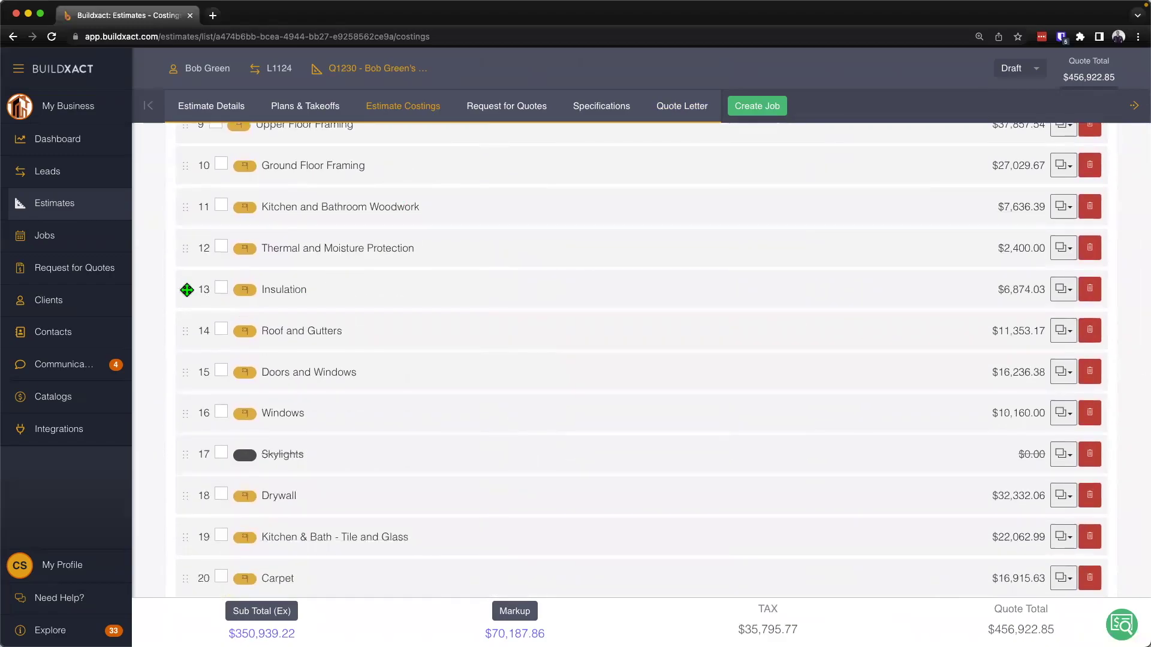
# - Move Insulation below Ground Floor Framing as 11 and drop R-20 Fiberglass Batts to 11.3
pyautogui.scroll(1, 186, 290)
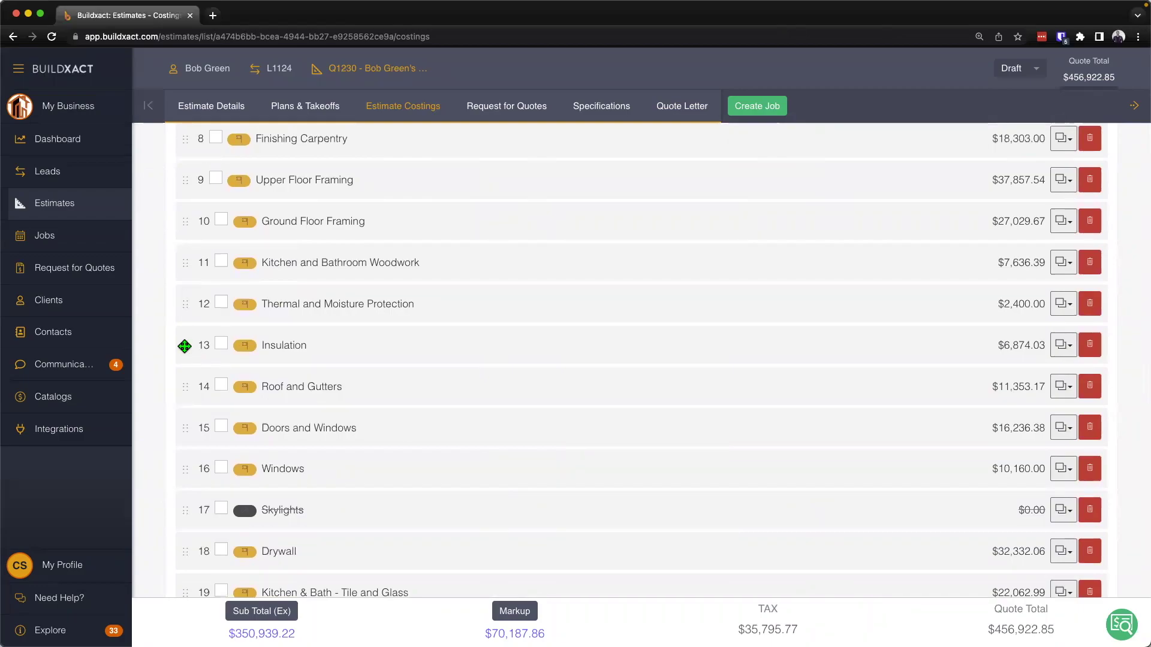
pyautogui.moveTo(184, 346); pyautogui.dragTo(198, 225)
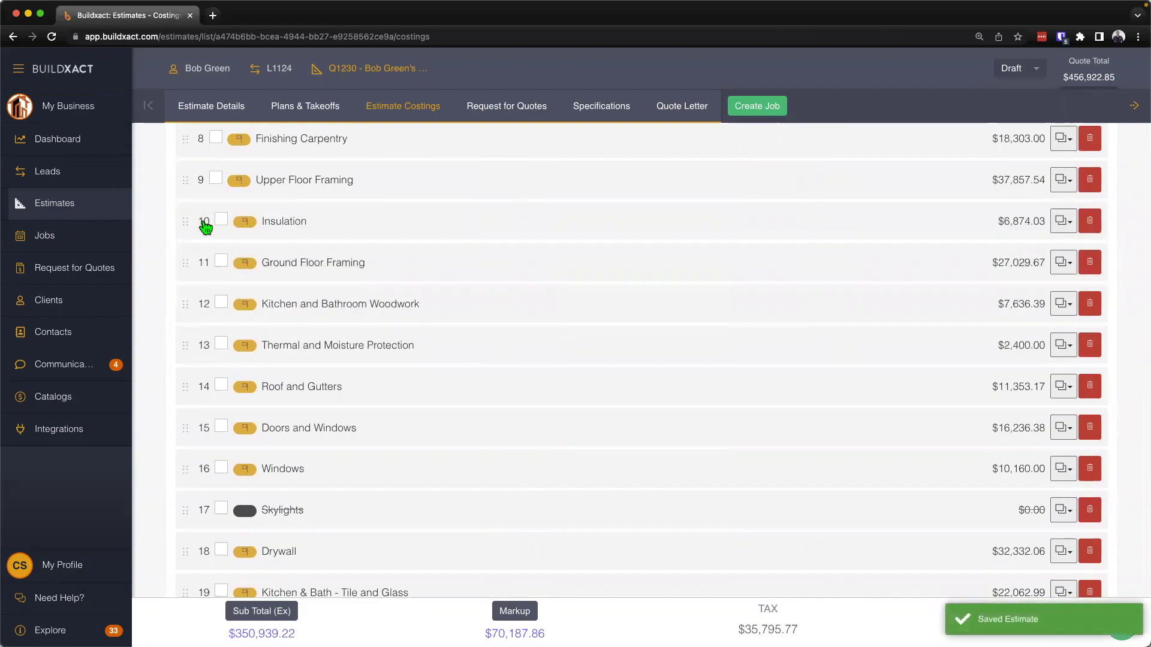
pyautogui.moveTo(185, 225); pyautogui.dragTo(183, 293)
pyautogui.click(334, 262)
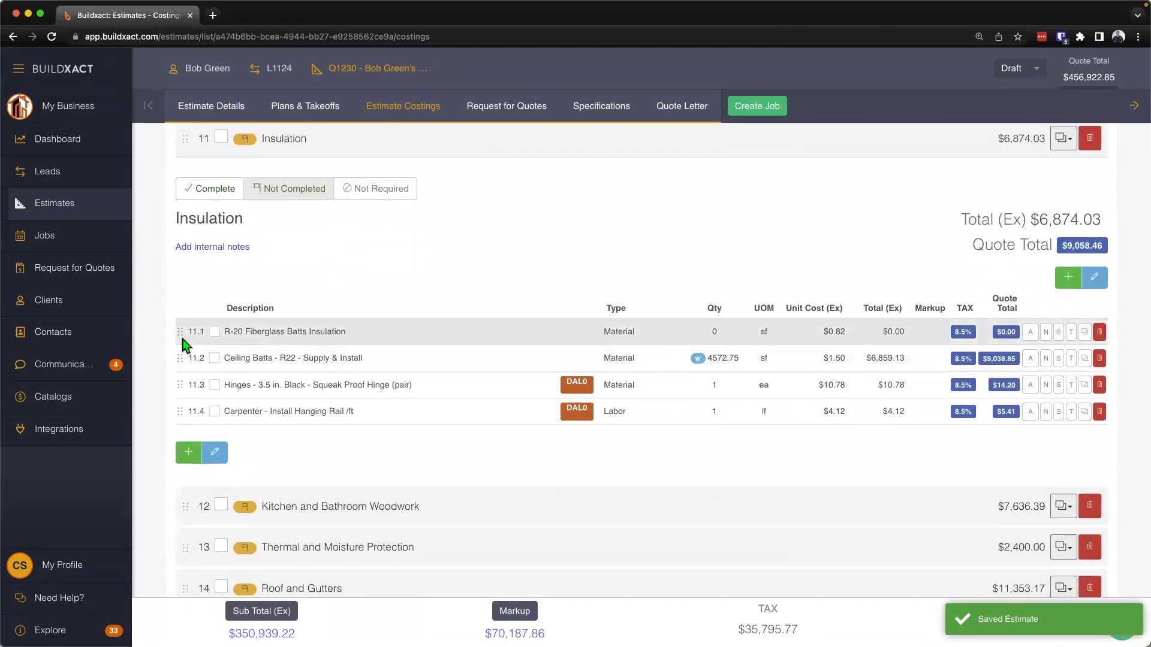
pyautogui.moveTo(181, 329); pyautogui.dragTo(185, 383)
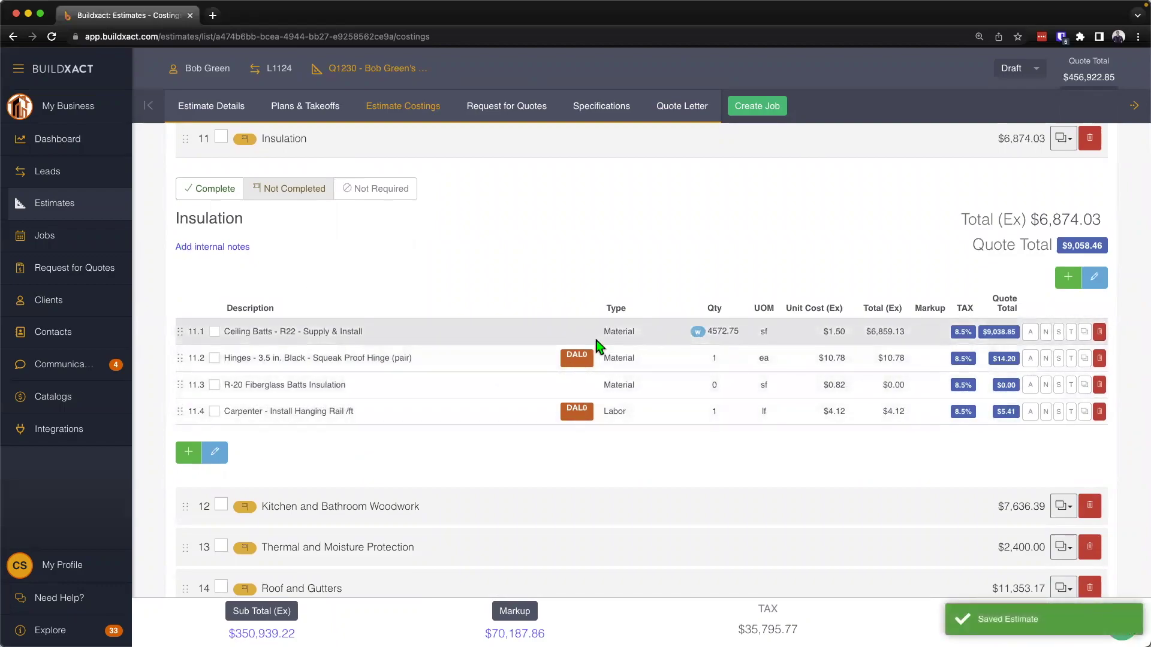
pyautogui.click(964, 328)
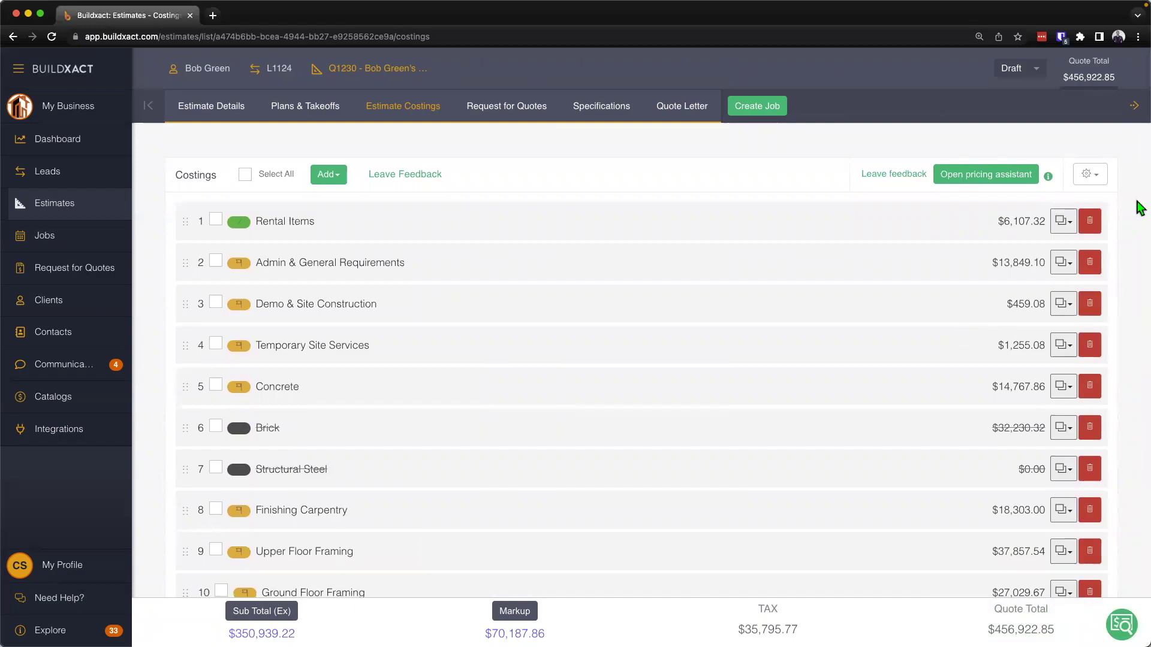
pyautogui.click(1105, 178)
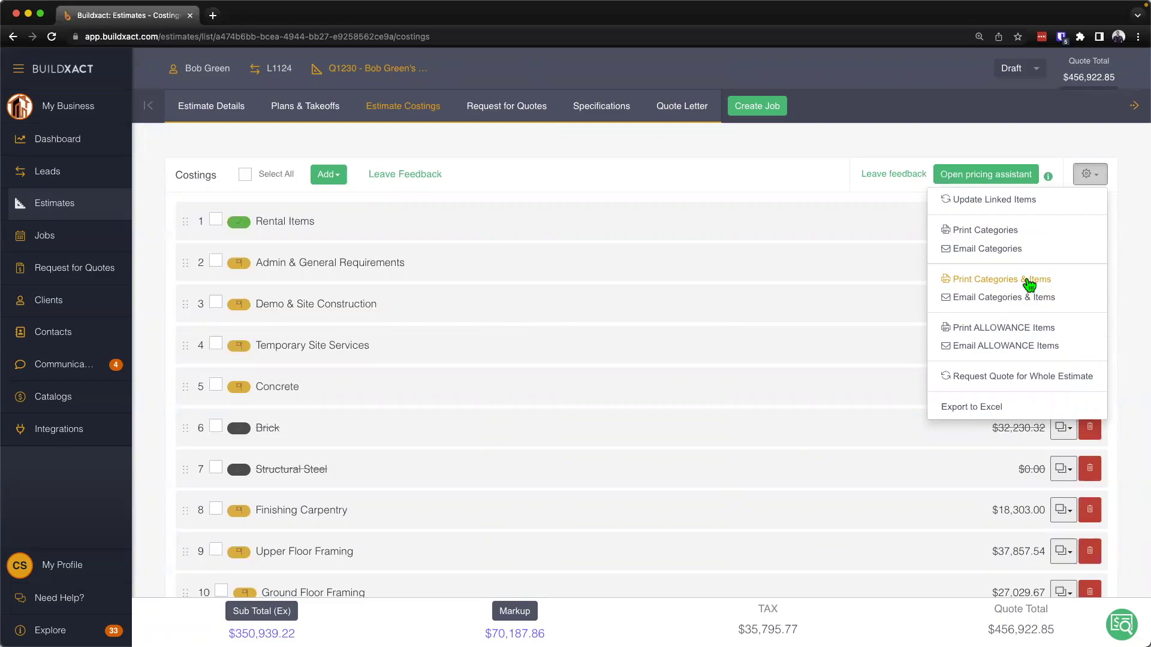
pyautogui.click(766, 167)
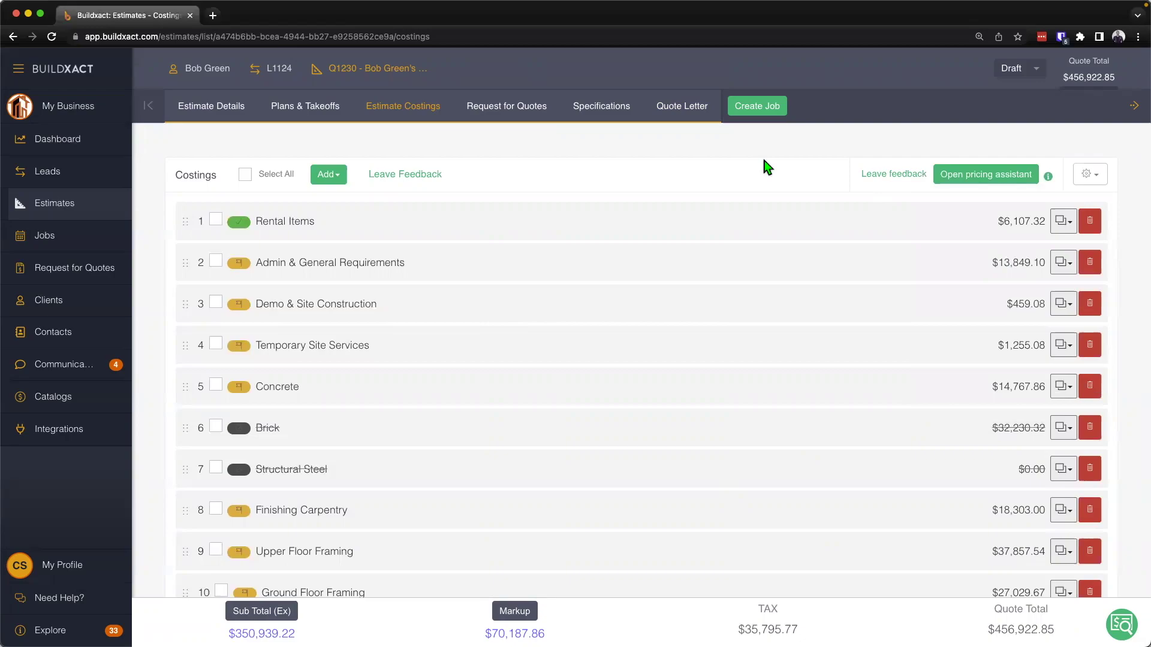